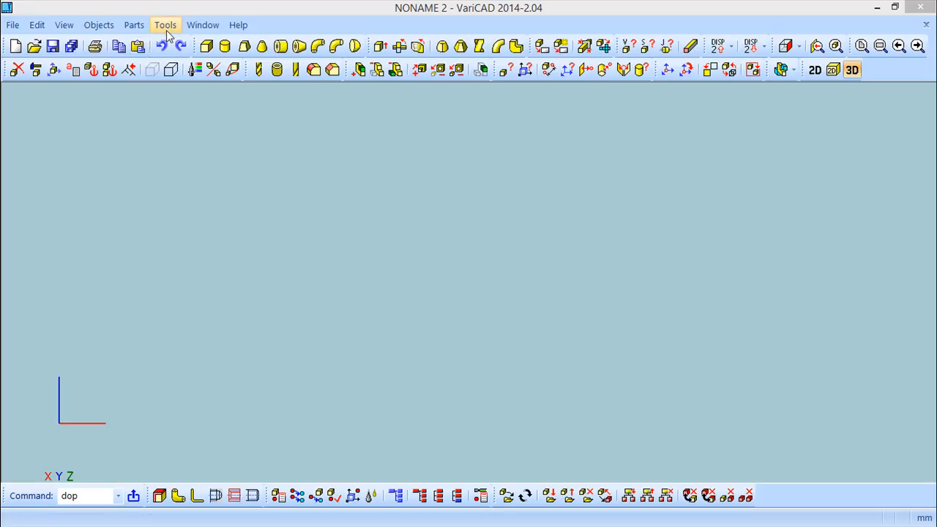
In System Settings, keep ISO units (mm, m, kg) for 3D calculation results
{"action": "left_click", "coordinate": [165, 26]}
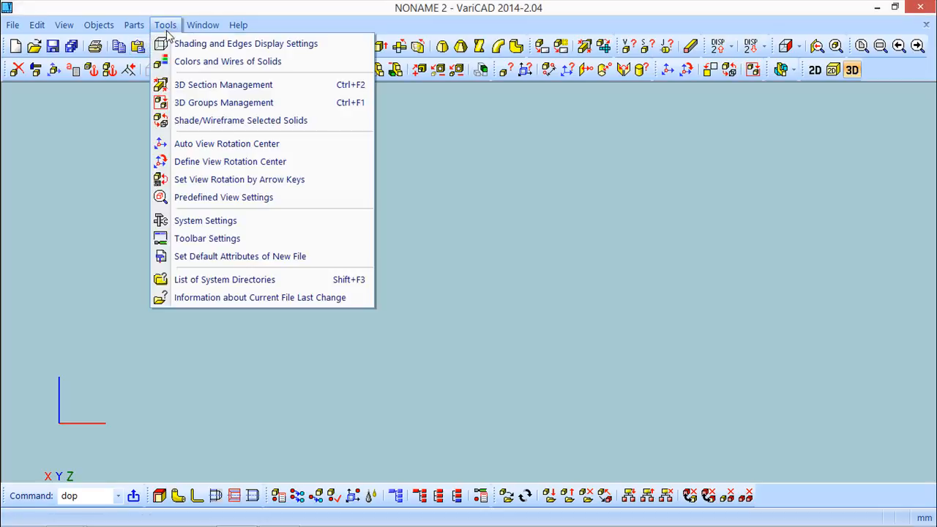
{"action": "left_click", "coordinate": [187, 222]}
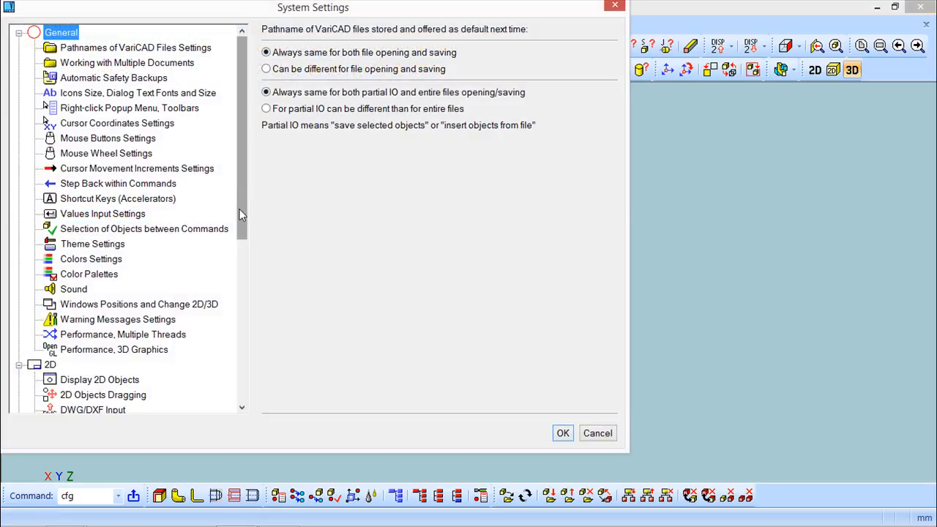
{"action": "left_click_drag", "start_coordinate": [240, 194], "coordinate": [218, 370]}
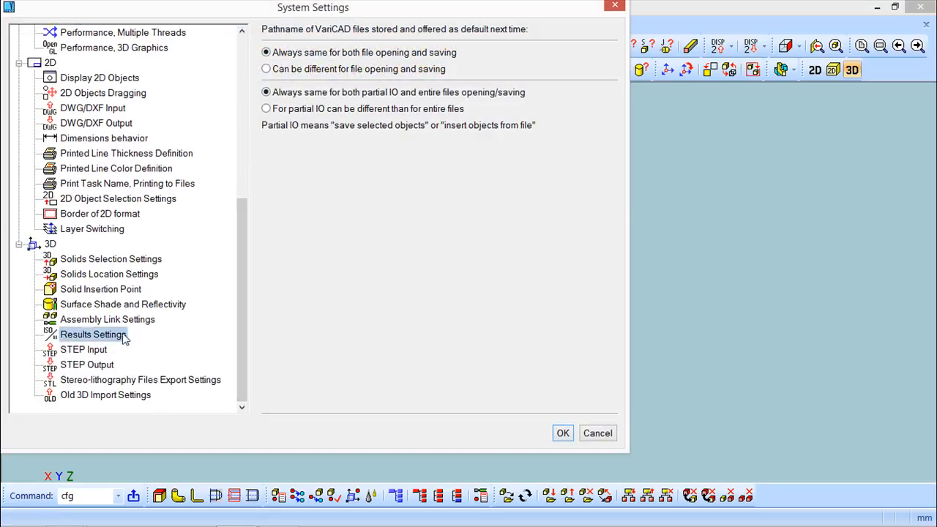
{"action": "left_click", "coordinate": [77, 337]}
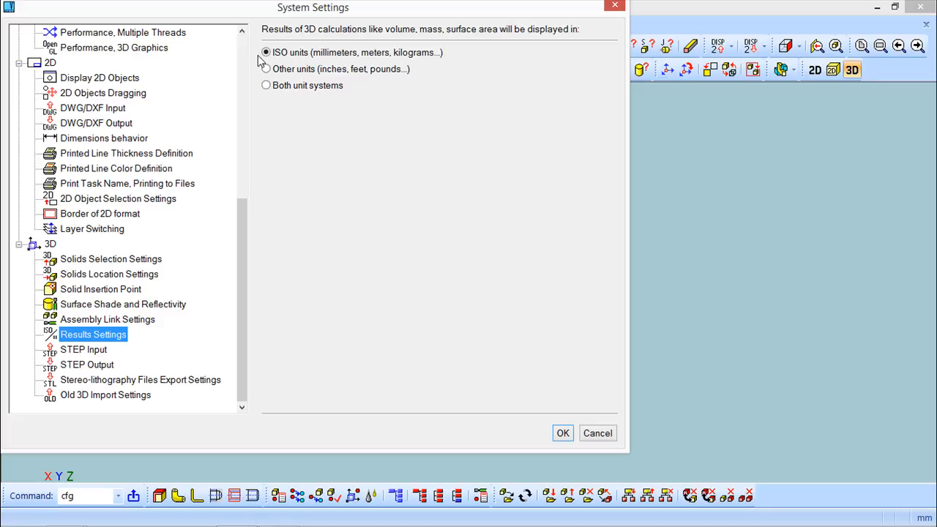
{"action": "left_click", "coordinate": [563, 433]}
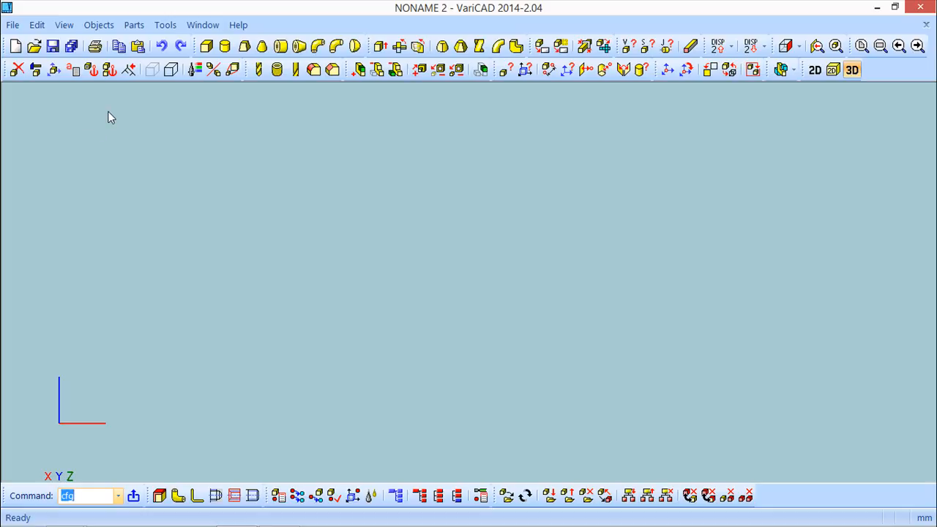
Open the sample4 clamp assembly from the varicad folder
{"action": "left_click", "coordinate": [34, 46]}
{"action": "left_click_drag", "start_coordinate": [663, 217], "coordinate": [663, 351]}
{"action": "left_click", "coordinate": [379, 361]}
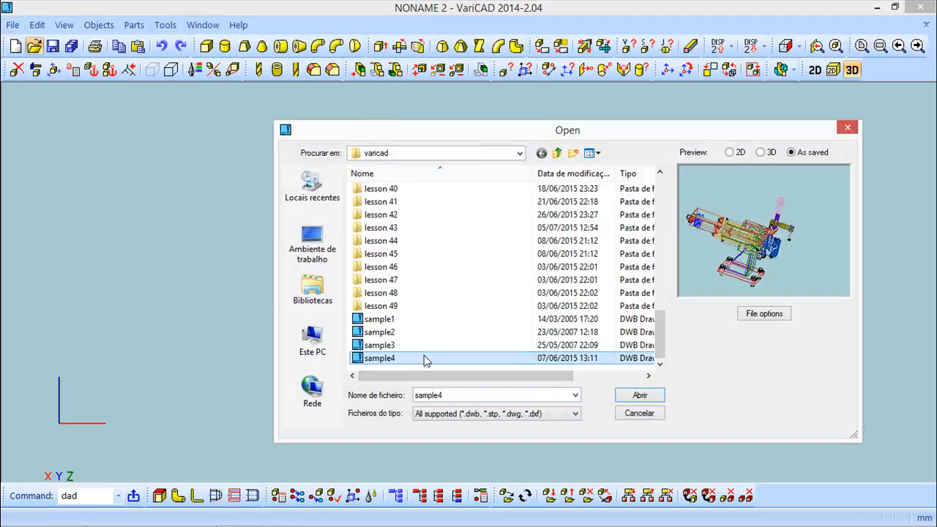
{"action": "left_click", "coordinate": [633, 396]}
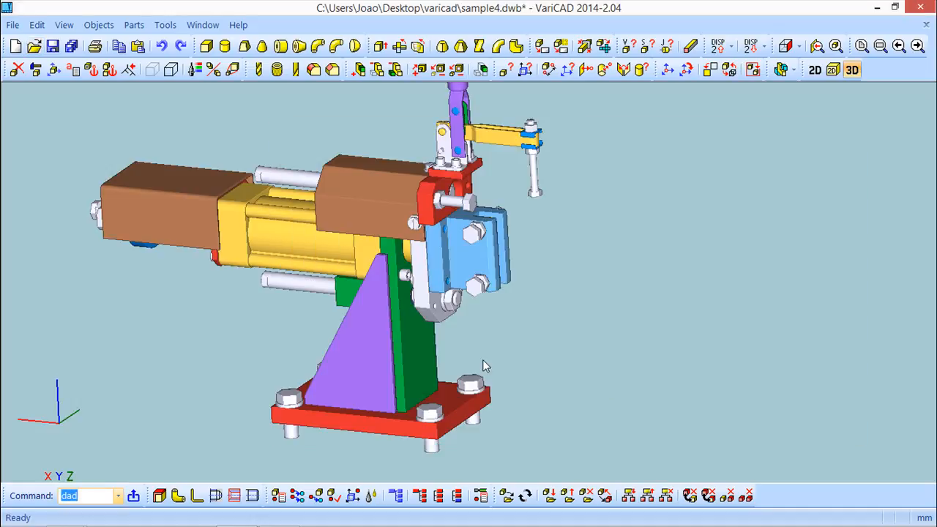
Rotate, zoom and pan the clamp assembly for a clear view
{"action": "middle_click_drag", "start_coordinate": [592, 266], "coordinate": [557, 292]}
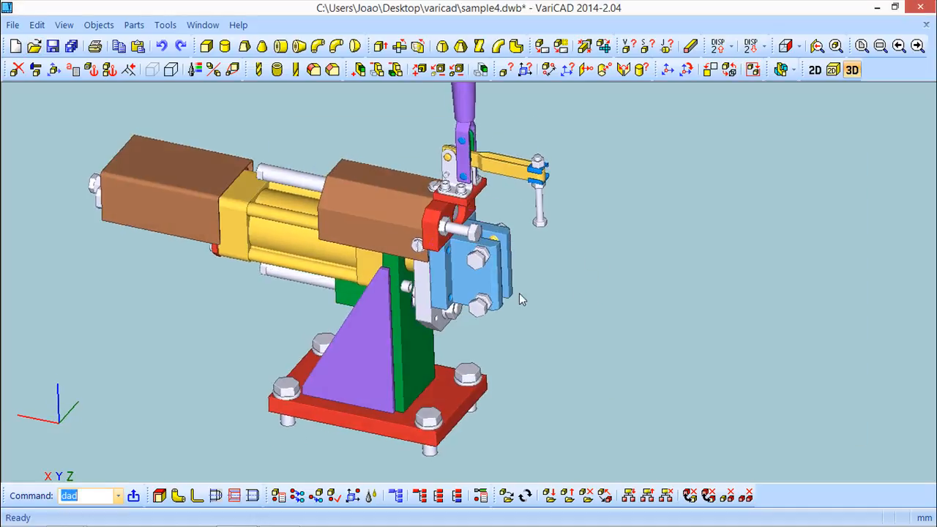
{"action": "middle_click_drag", "start_coordinate": [461, 281], "coordinate": [510, 271]}
{"action": "scroll", "coordinate": [509, 271], "scroll_direction": "up", "scroll_amount": 1}
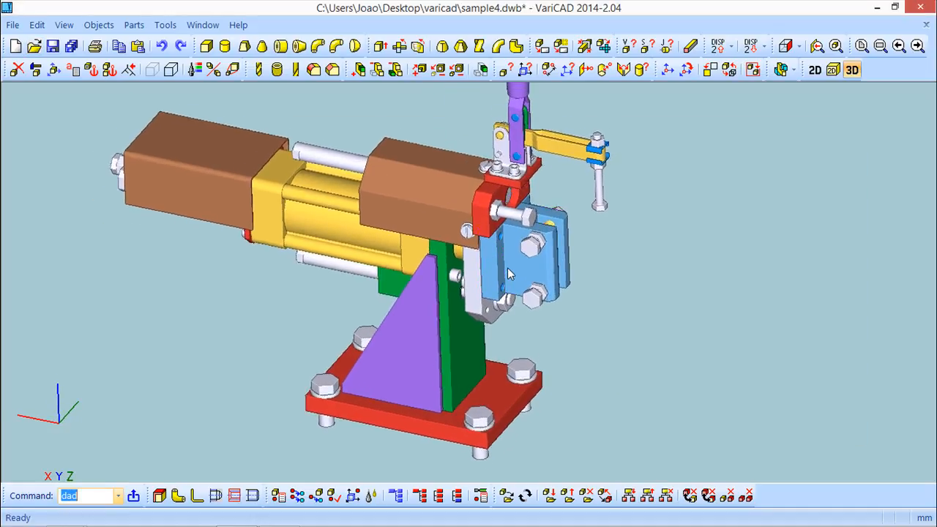
{"action": "middle_click_drag", "start_coordinate": [428, 269], "coordinate": [411, 252]}
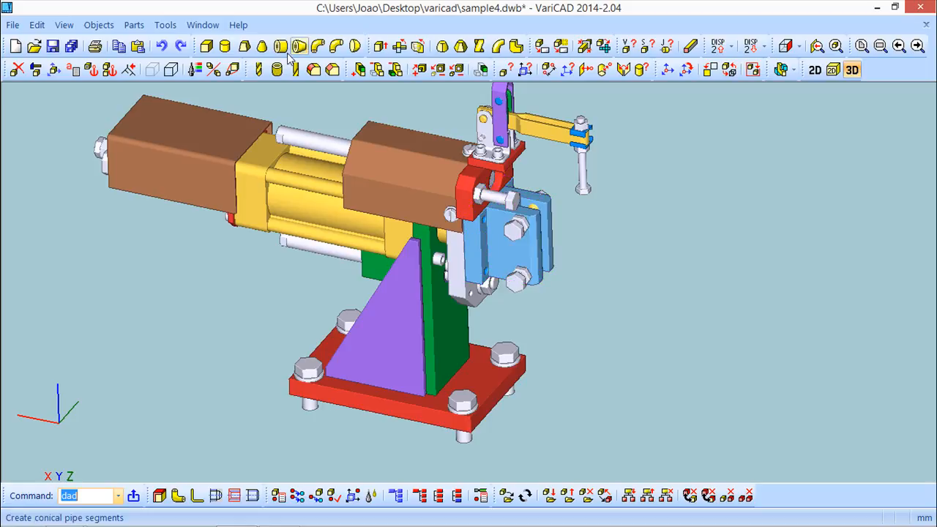
Check the 3D coordinates of a yellow cylinder point: X 271.5, Y 219, Z -45
{"action": "left_click", "coordinate": [94, 27]}
{"action": "mouse_move", "coordinate": [120, 139]}
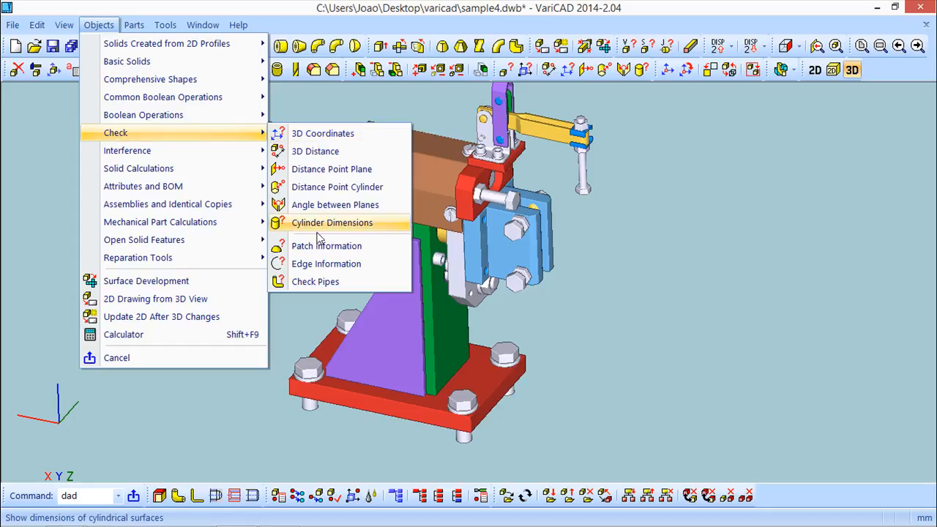
{"action": "left_click", "coordinate": [310, 138]}
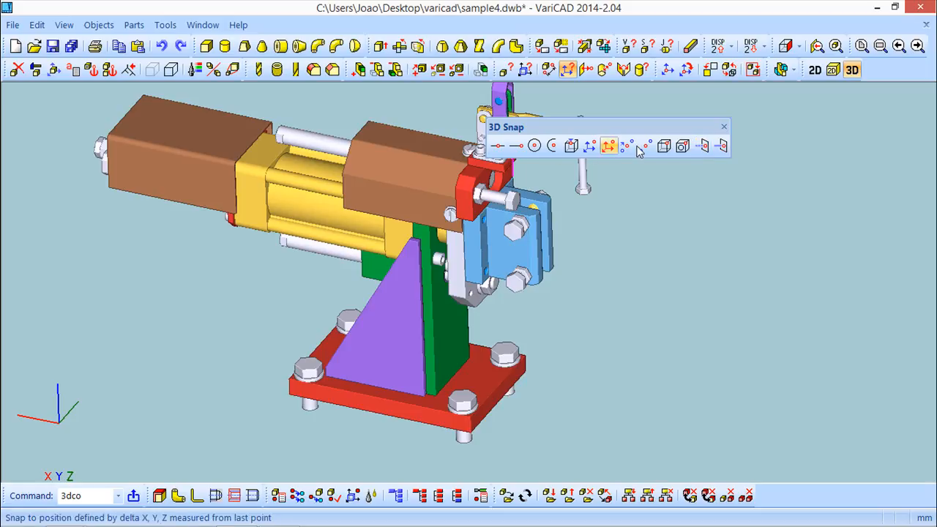
{"action": "left_click", "coordinate": [343, 209]}
{"action": "left_click_drag", "start_coordinate": [521, 166], "coordinate": [660, 228]}
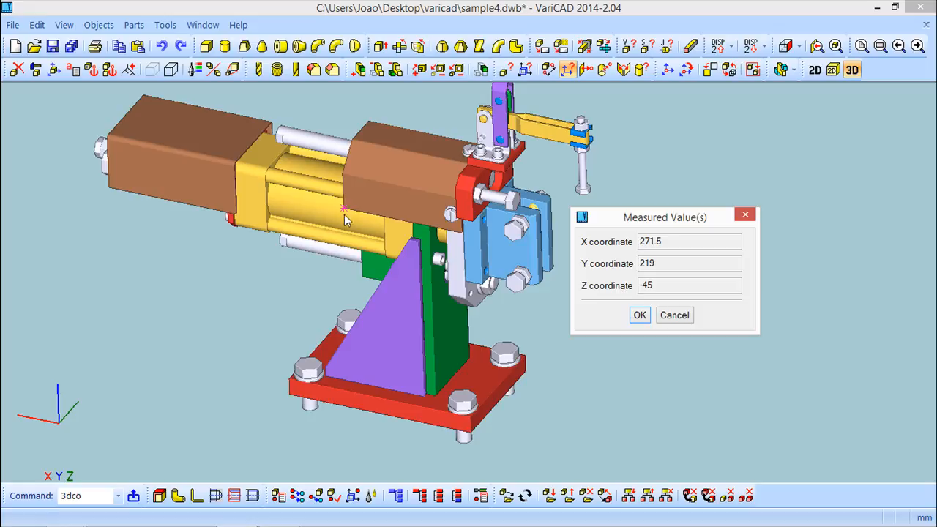
{"action": "left_click", "coordinate": [640, 315]}
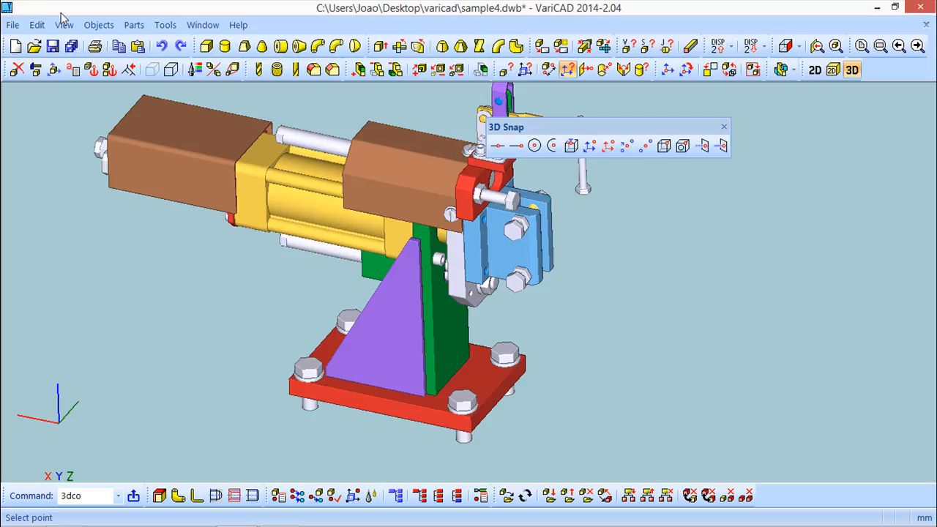
Measure the 3D distance from the yellow cylinder point to the base plate corner: 269.301411
{"action": "left_click", "coordinate": [99, 25]}
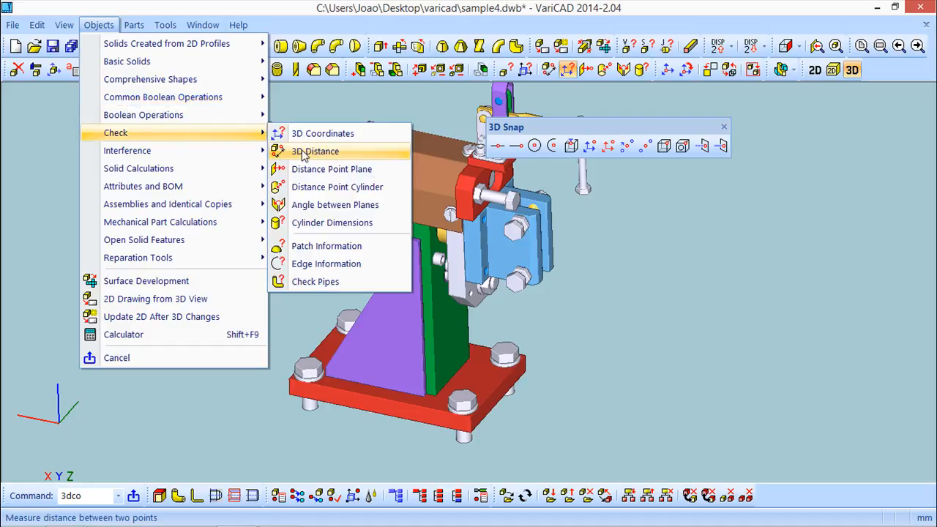
{"action": "left_click", "coordinate": [303, 153]}
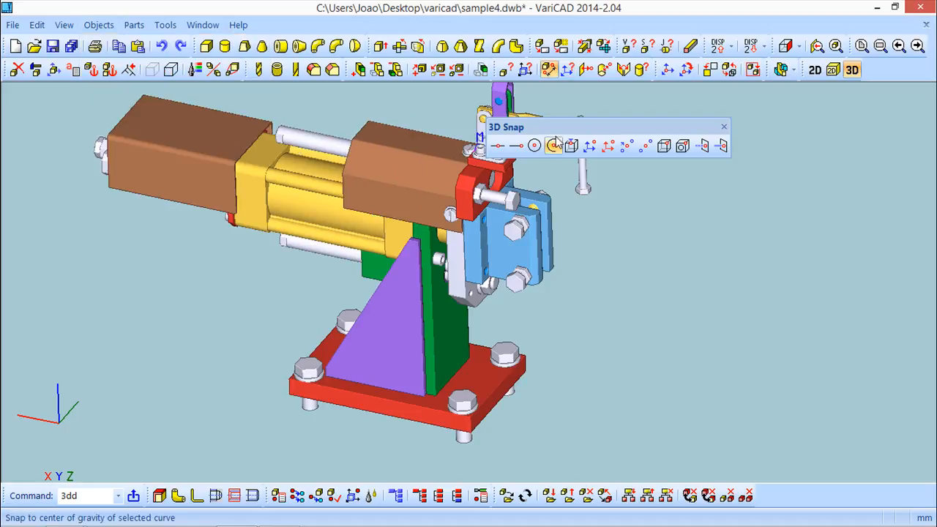
{"action": "left_click_drag", "start_coordinate": [577, 123], "coordinate": [728, 108]}
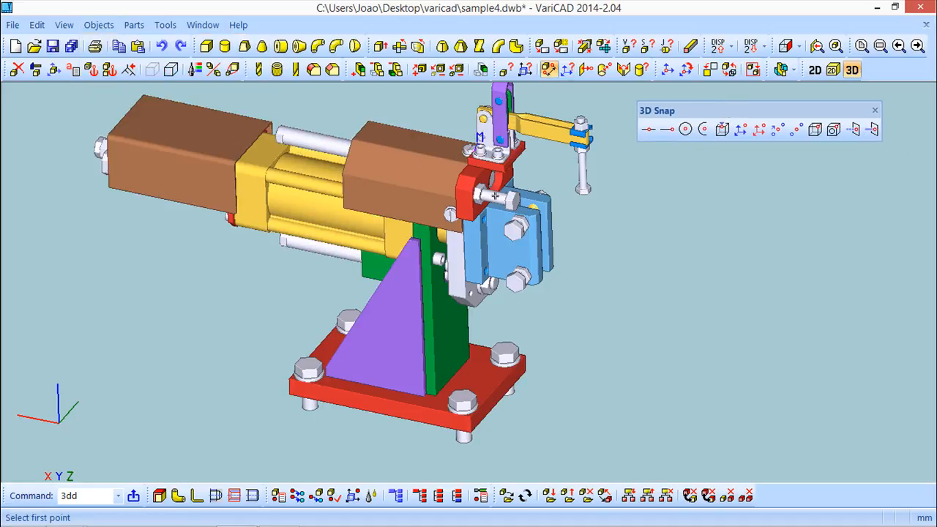
{"action": "middle_click_drag", "start_coordinate": [659, 378], "coordinate": [637, 358]}
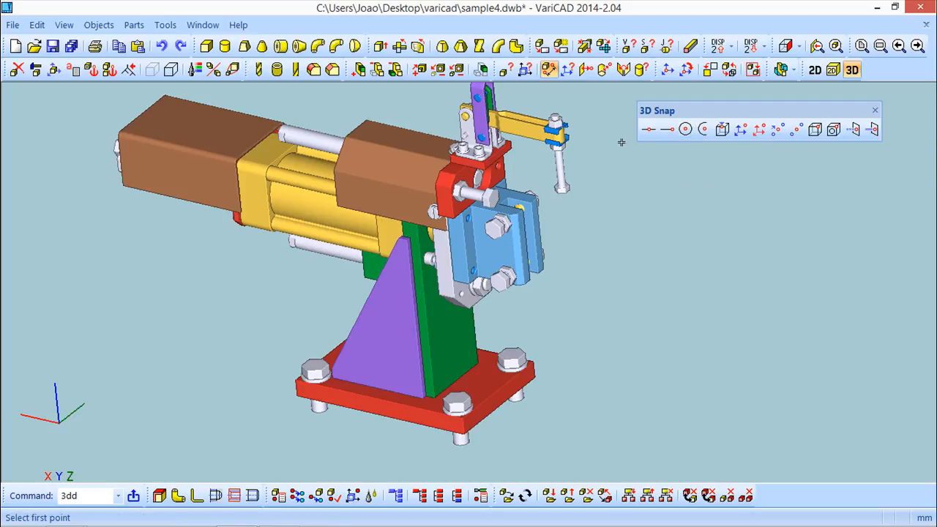
{"action": "mouse_move", "coordinate": [447, 318]}
{"action": "middle_mouse_down"}
{"action": "mouse_move", "coordinate": [463, 295]}
{"action": "mouse_move", "coordinate": [451, 299]}
{"action": "middle_mouse_up"}
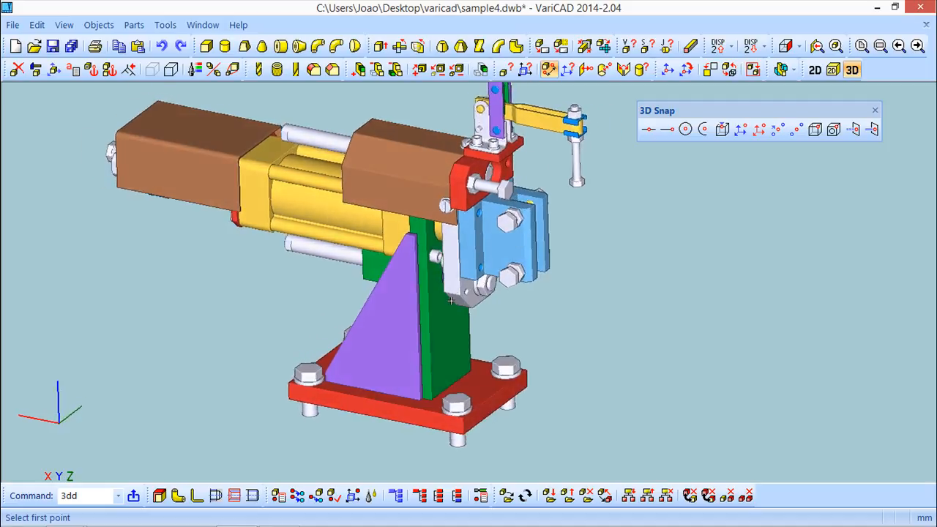
{"action": "left_click", "coordinate": [343, 203]}
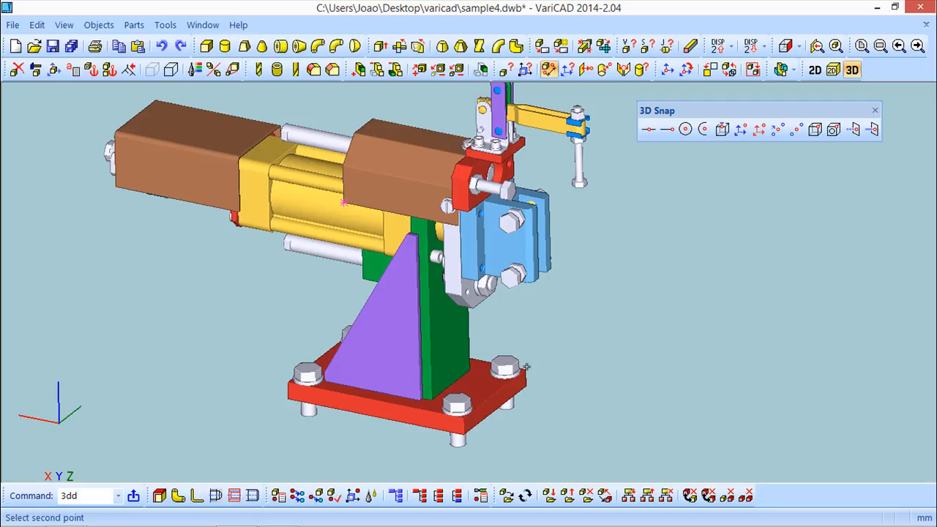
{"action": "left_click", "coordinate": [525, 368]}
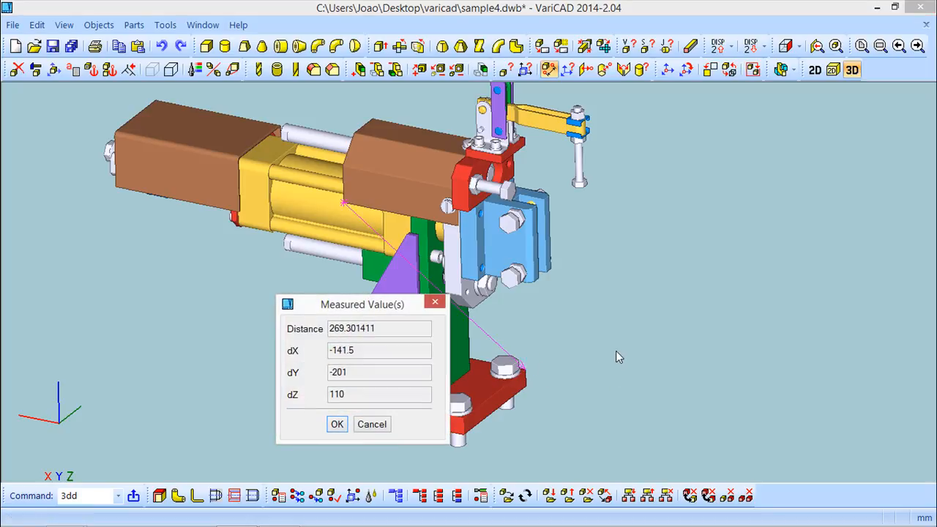
{"action": "left_click_drag", "start_coordinate": [337, 305], "coordinate": [133, 300]}
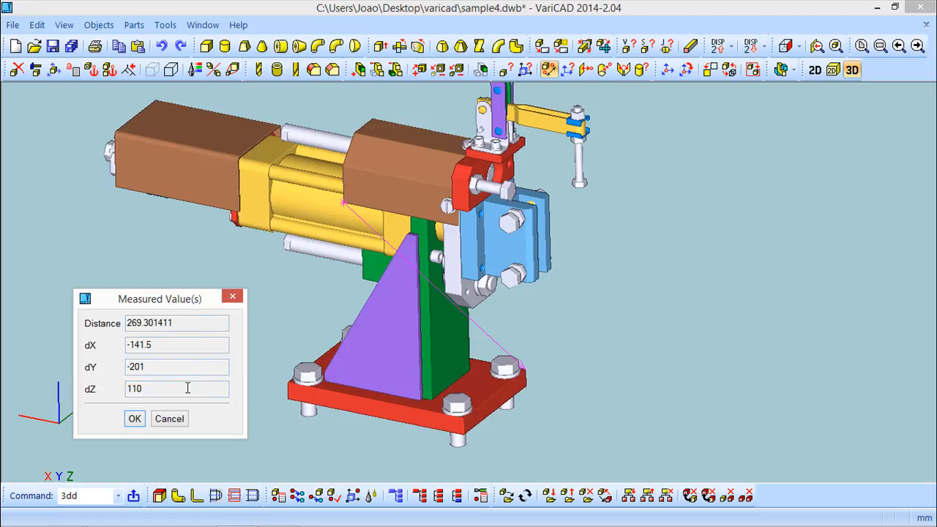
{"action": "left_click", "coordinate": [134, 418]}
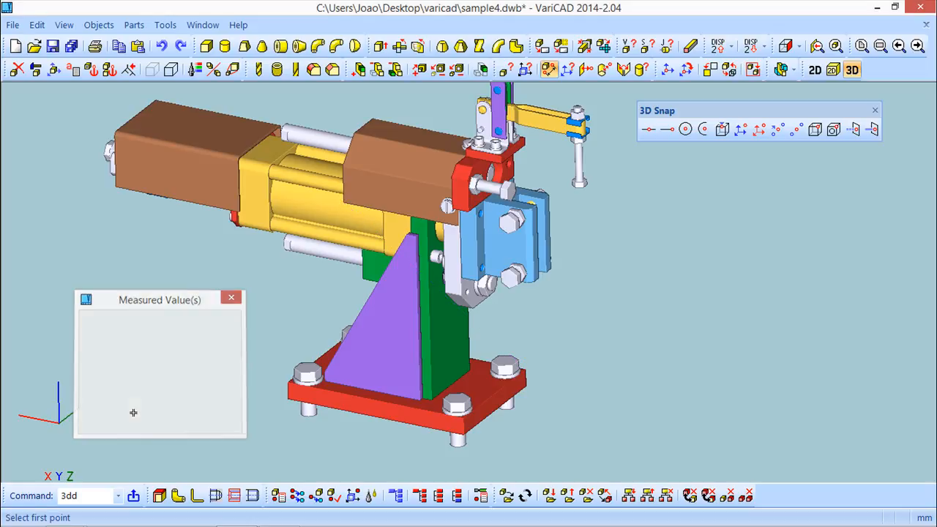
Measure point-to-plane distance from the cylinder point to the red base plate face: 201
{"action": "left_click", "coordinate": [98, 25]}
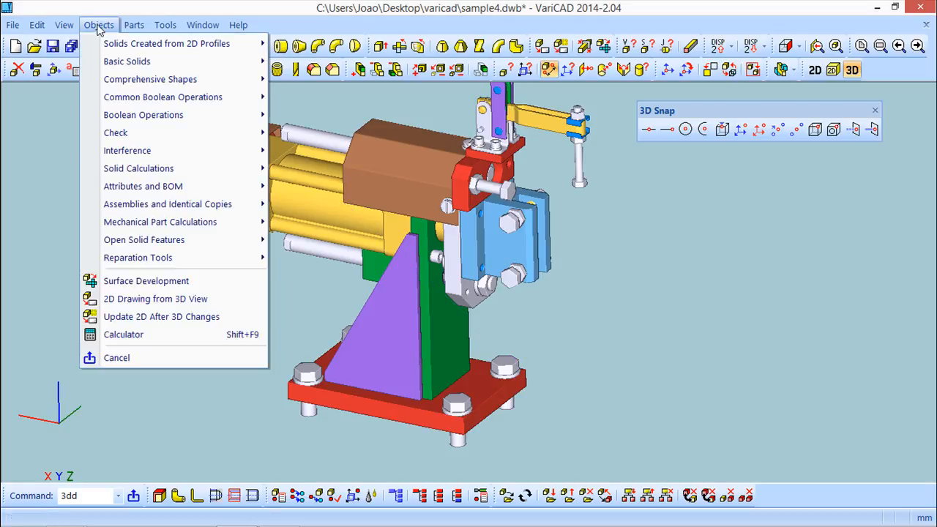
{"action": "mouse_move", "coordinate": [154, 137]}
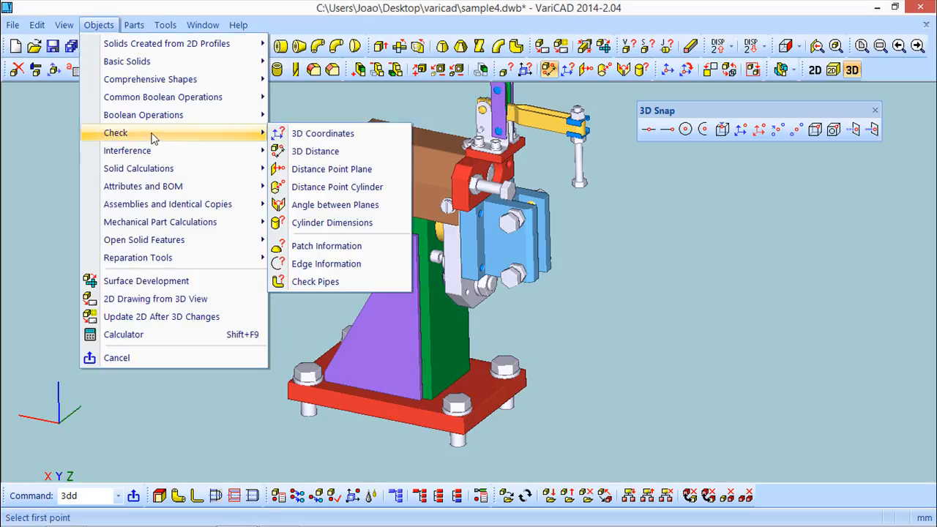
{"action": "left_click", "coordinate": [304, 173]}
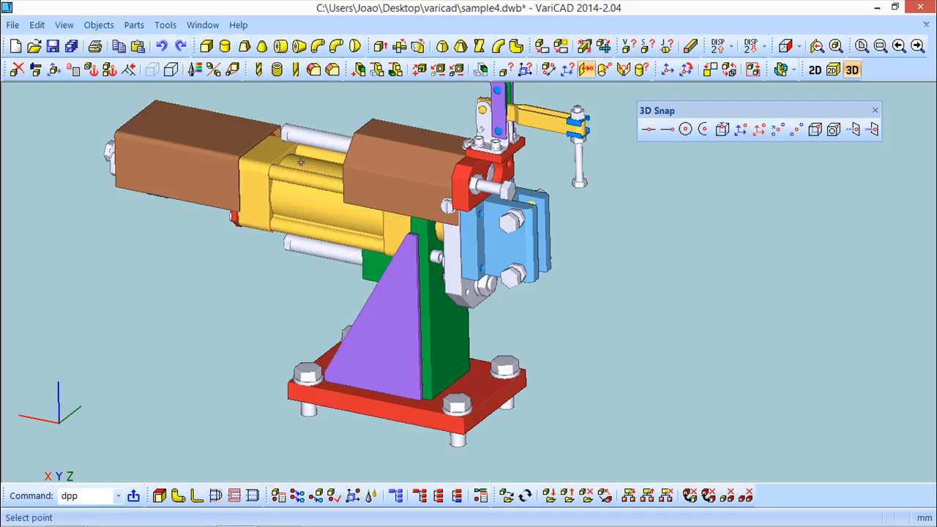
{"action": "middle_click_drag", "start_coordinate": [638, 278], "coordinate": [569, 264]}
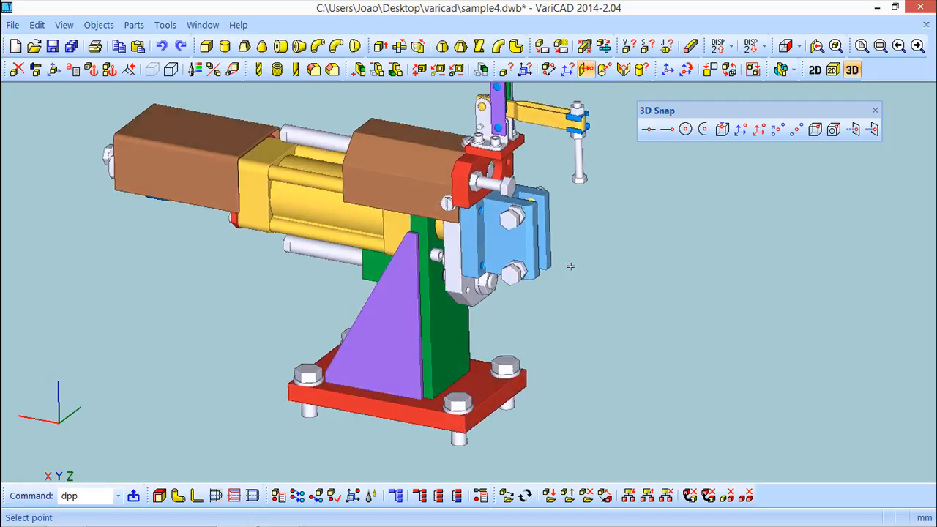
{"action": "left_click", "coordinate": [344, 203]}
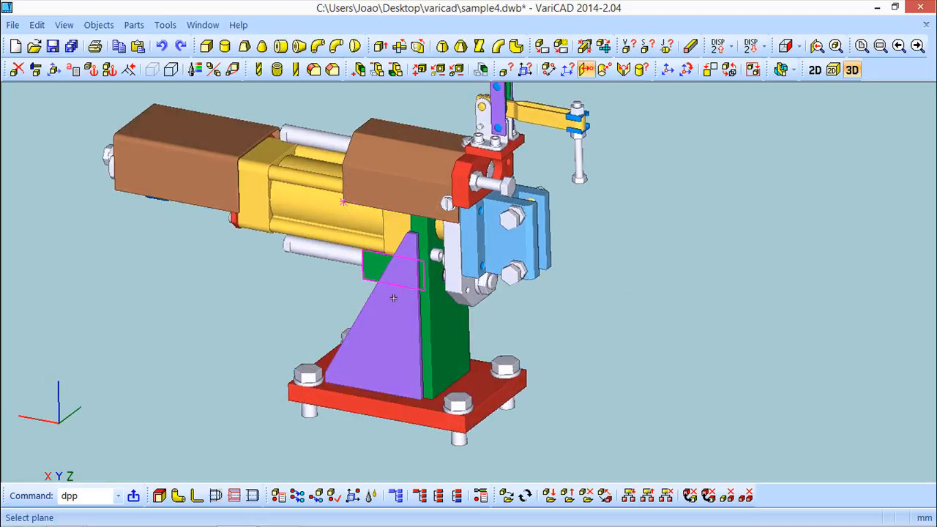
{"action": "left_click", "coordinate": [472, 382]}
{"action": "left_click_drag", "start_coordinate": [241, 346], "coordinate": [192, 260]}
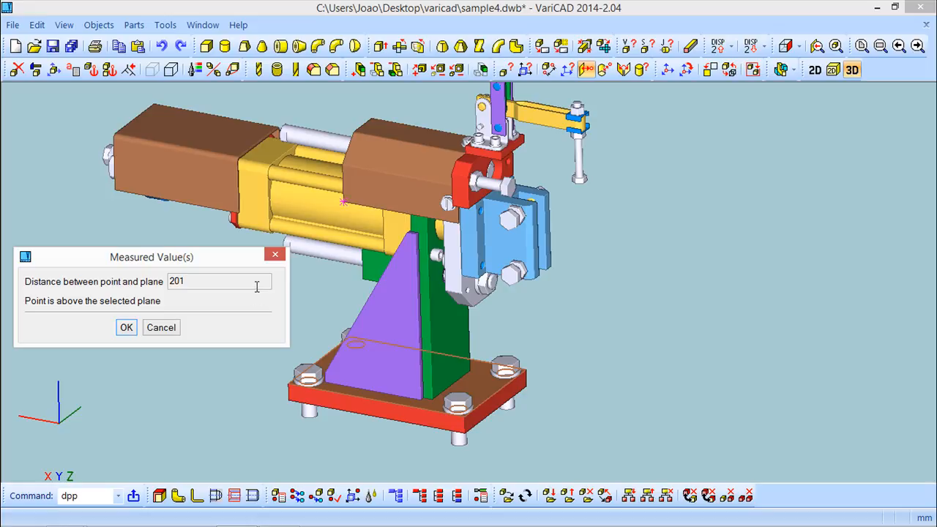
{"action": "left_click", "coordinate": [127, 328]}
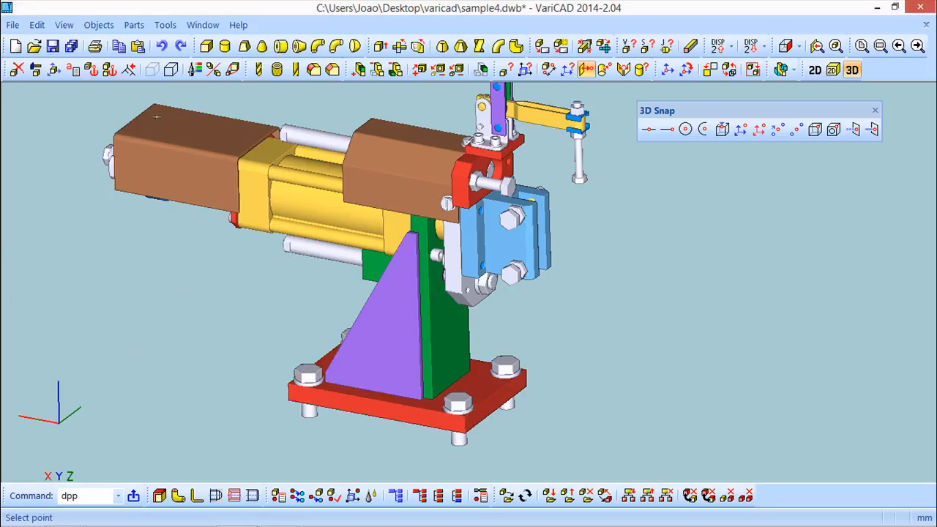
Measure from the green upright point to the thin pin: 166.189667 to its surface, 170.189667 to its axis, radius 4
{"action": "left_click", "coordinate": [99, 25]}
{"action": "mouse_move", "coordinate": [127, 139]}
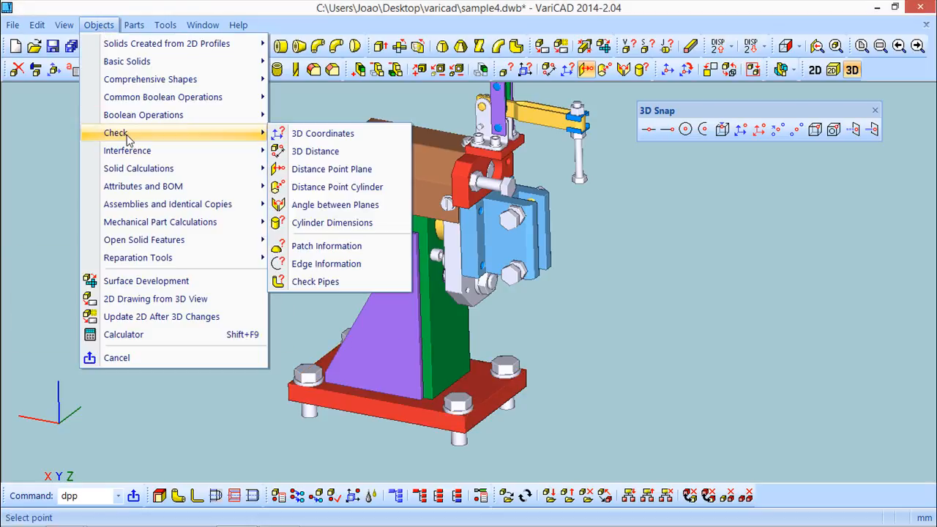
{"action": "left_click", "coordinate": [343, 189]}
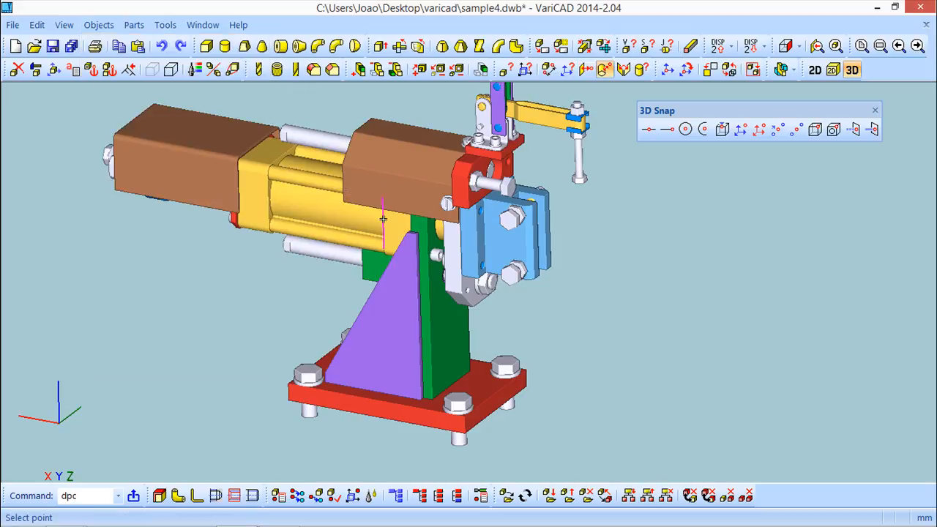
{"action": "middle_click_drag", "start_coordinate": [287, 299], "coordinate": [283, 325]}
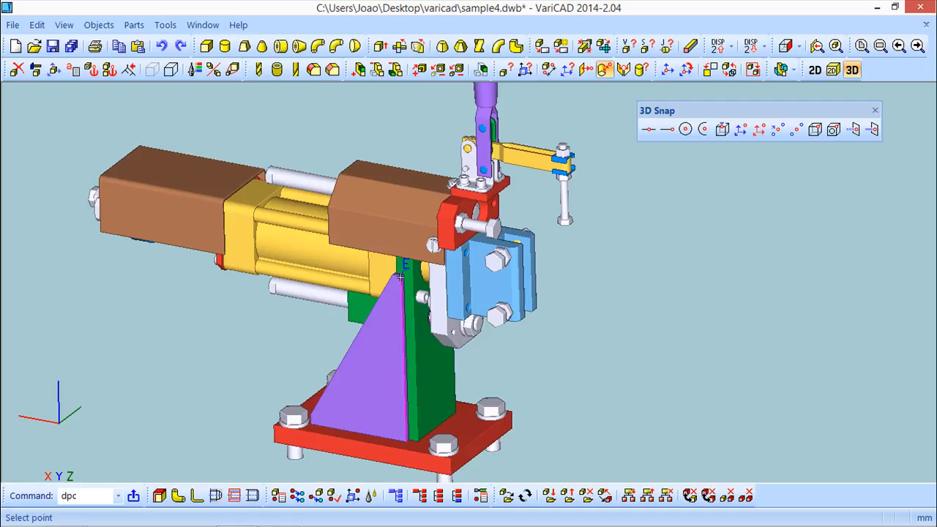
{"action": "left_click", "coordinate": [401, 277]}
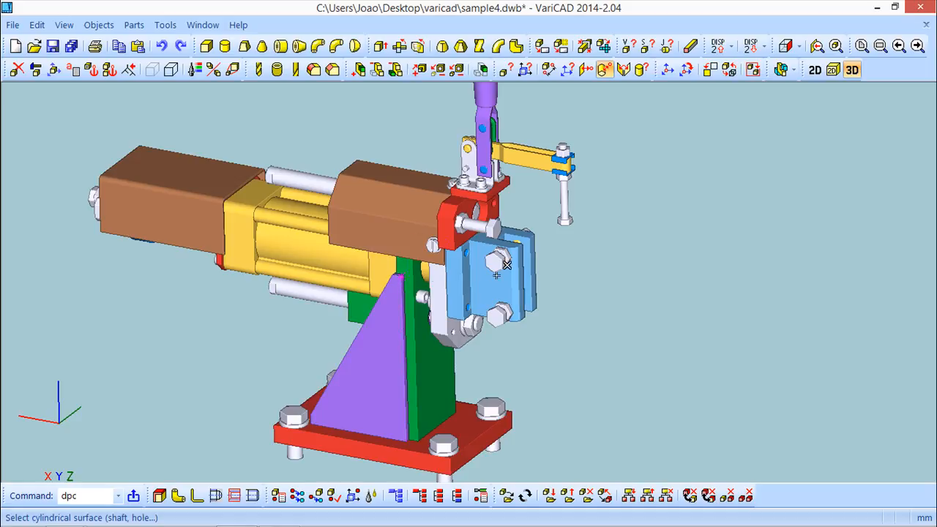
{"action": "left_click", "coordinate": [561, 198]}
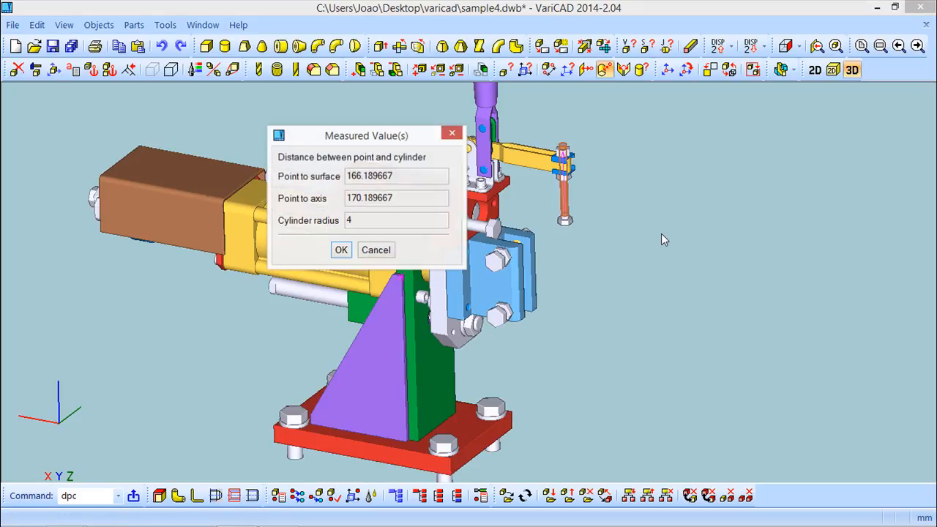
{"action": "left_click_drag", "start_coordinate": [355, 136], "coordinate": [223, 123]}
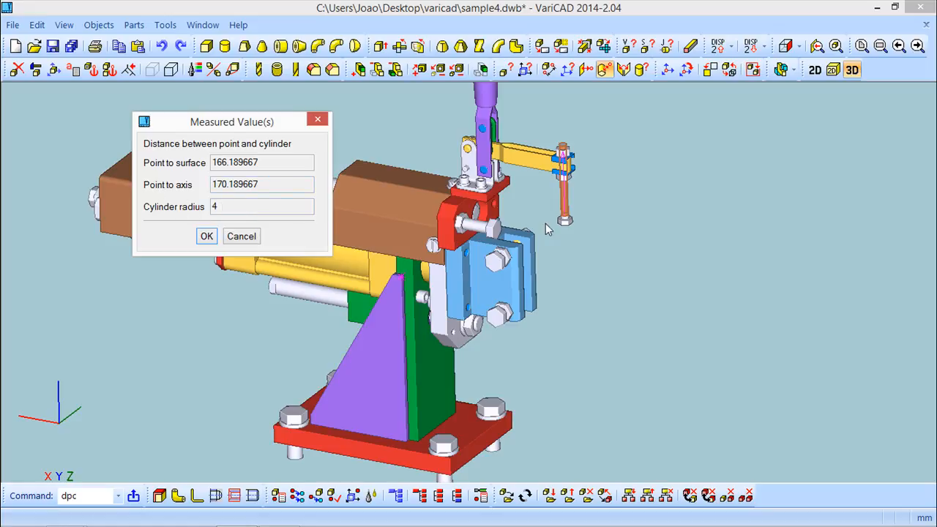
{"action": "left_click", "coordinate": [207, 236]}
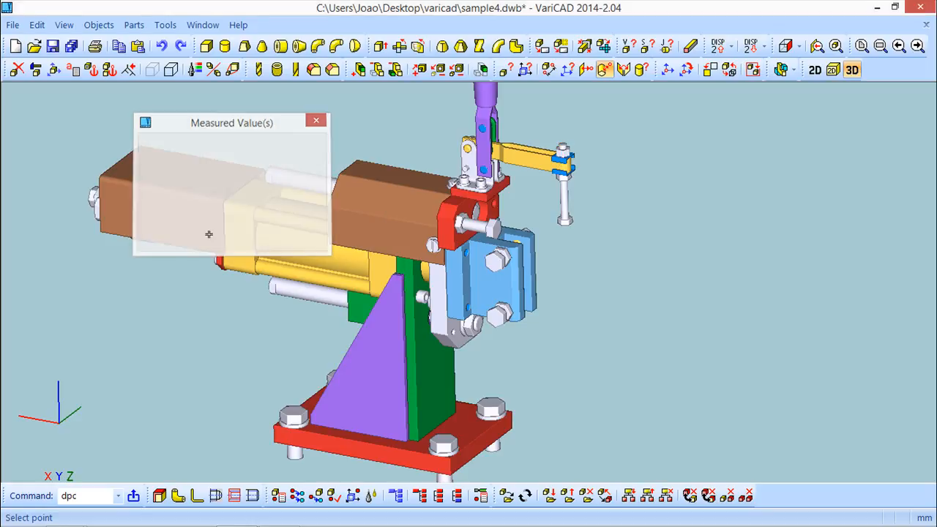
Measure the angle between two faces of the blue clamp's narrow plate: 135 degrees
{"action": "left_click", "coordinate": [98, 25]}
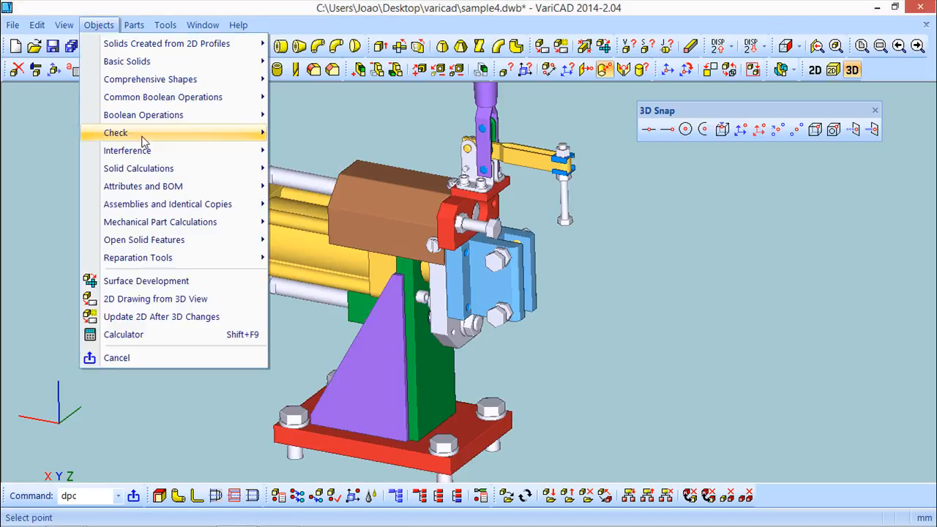
{"action": "mouse_move", "coordinate": [139, 131]}
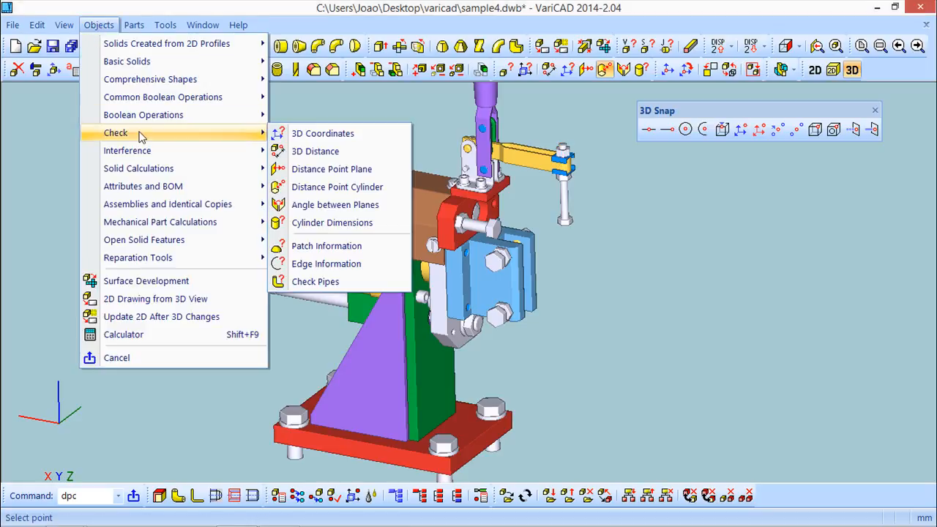
{"action": "left_click", "coordinate": [315, 211]}
{"action": "scroll", "coordinate": [586, 293], "scroll_direction": "up", "scroll_amount": 5}
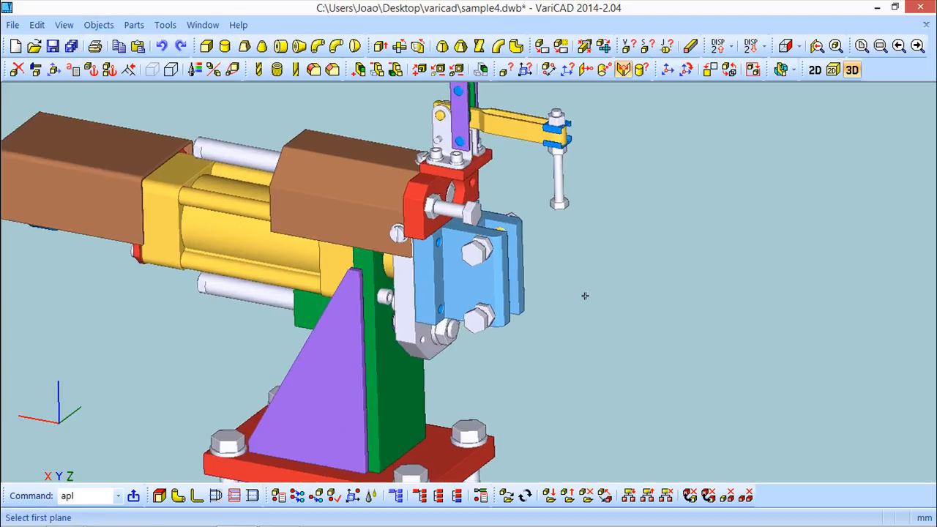
{"action": "middle_click_drag", "start_coordinate": [599, 253], "coordinate": [554, 343]}
{"action": "left_click", "coordinate": [432, 324]}
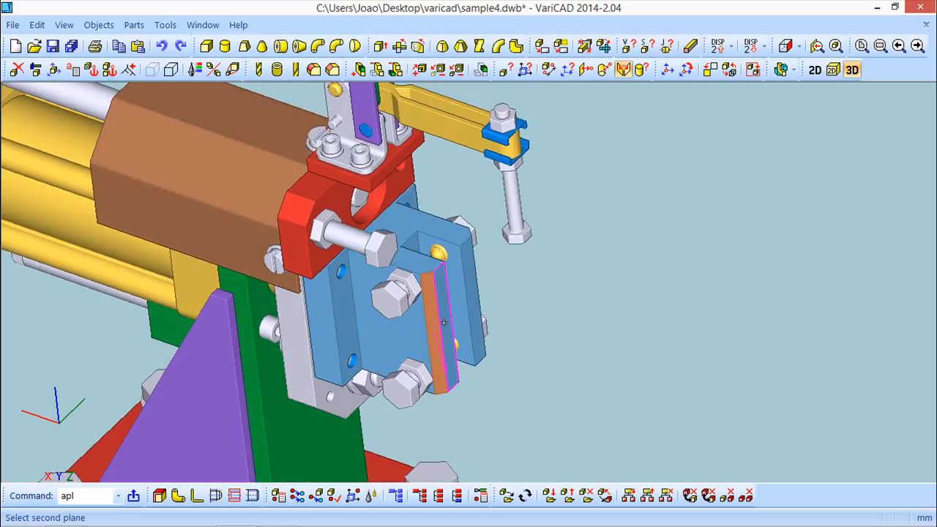
{"action": "left_click", "coordinate": [448, 322]}
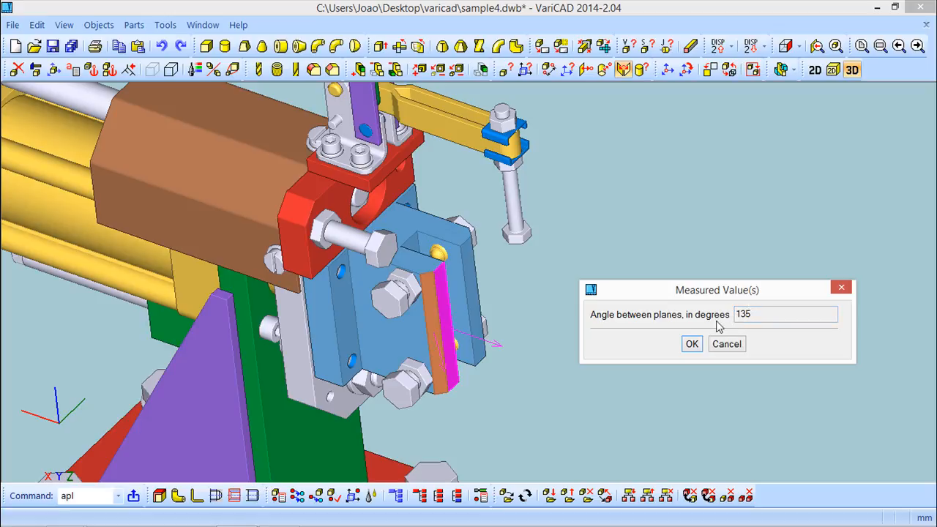
{"action": "left_click", "coordinate": [727, 344]}
{"action": "scroll", "coordinate": [287, 238], "scroll_direction": "down", "scroll_amount": 3}
{"action": "middle_click_drag", "start_coordinate": [109, 240], "coordinate": [317, 226]}
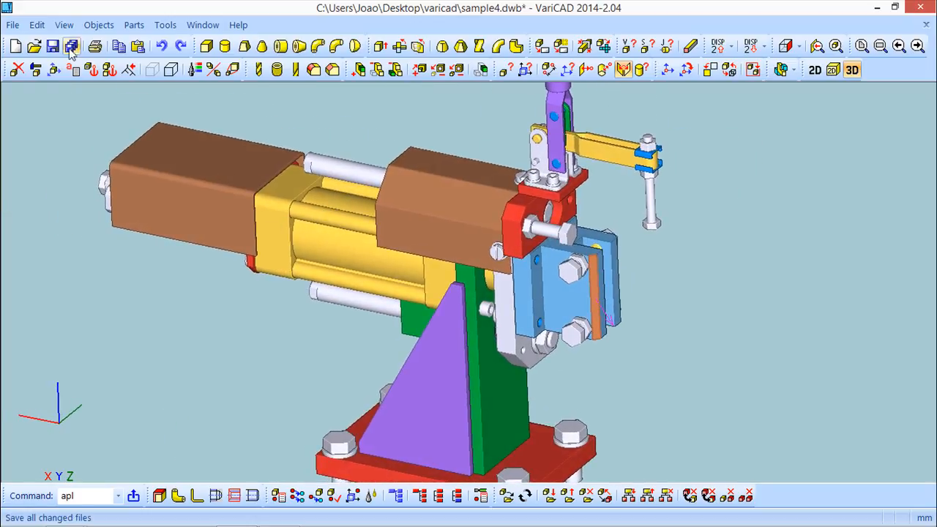
Check cylinder dimensions of the housing rod (diameter 18) and the thin pin (diameter 8)
{"action": "left_click", "coordinate": [106, 23]}
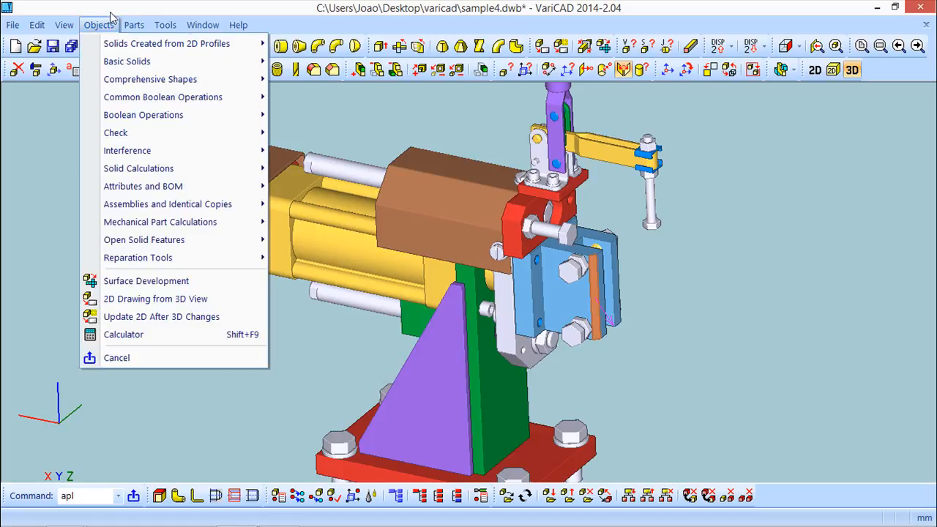
{"action": "mouse_move", "coordinate": [143, 133]}
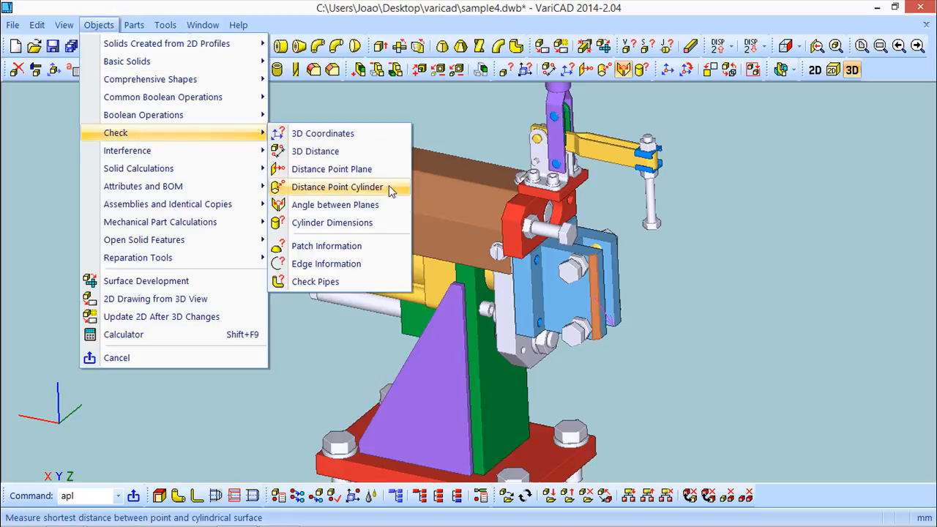
{"action": "left_click", "coordinate": [322, 223]}
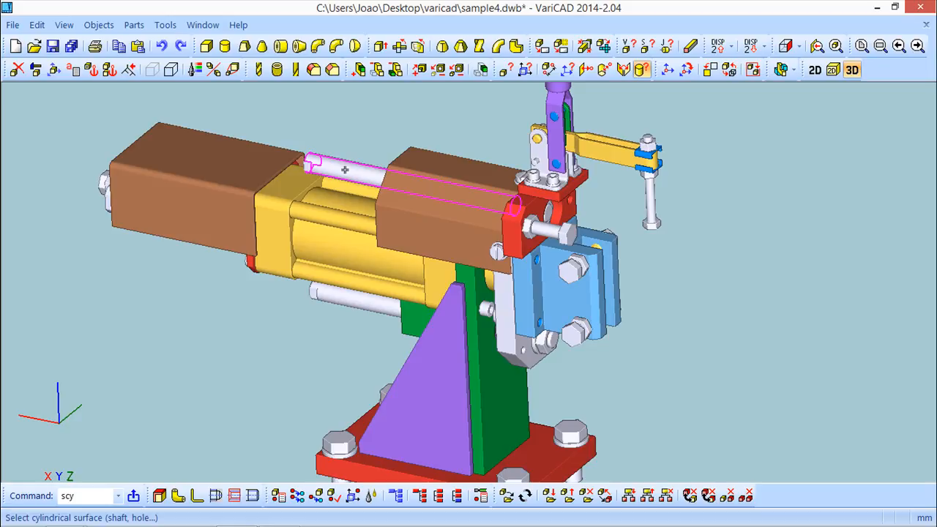
{"action": "left_click", "coordinate": [345, 170]}
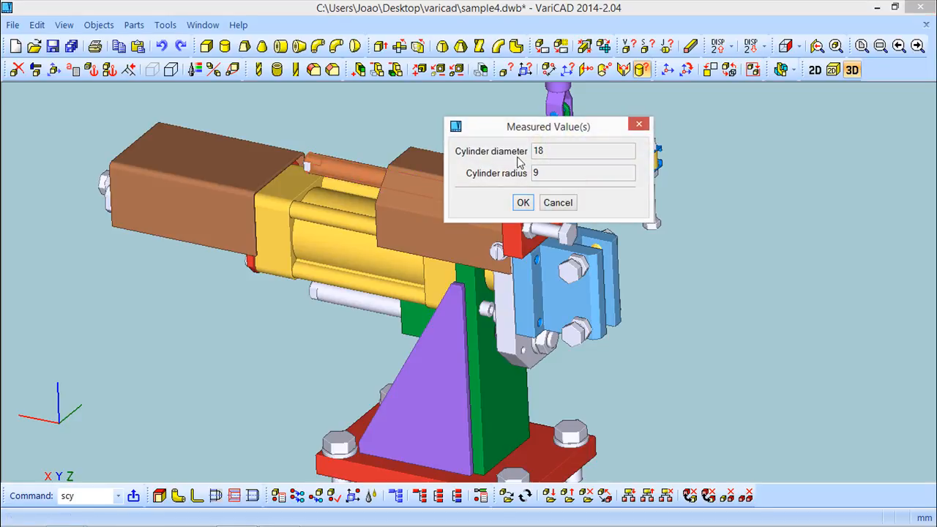
{"action": "left_click", "coordinate": [523, 203]}
{"action": "left_click", "coordinate": [647, 196]}
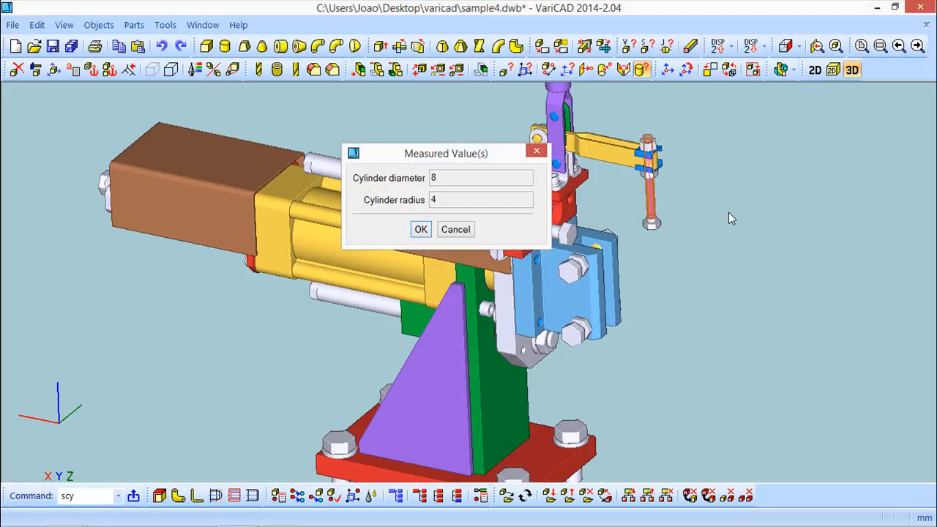
{"action": "left_click", "coordinate": [421, 230]}
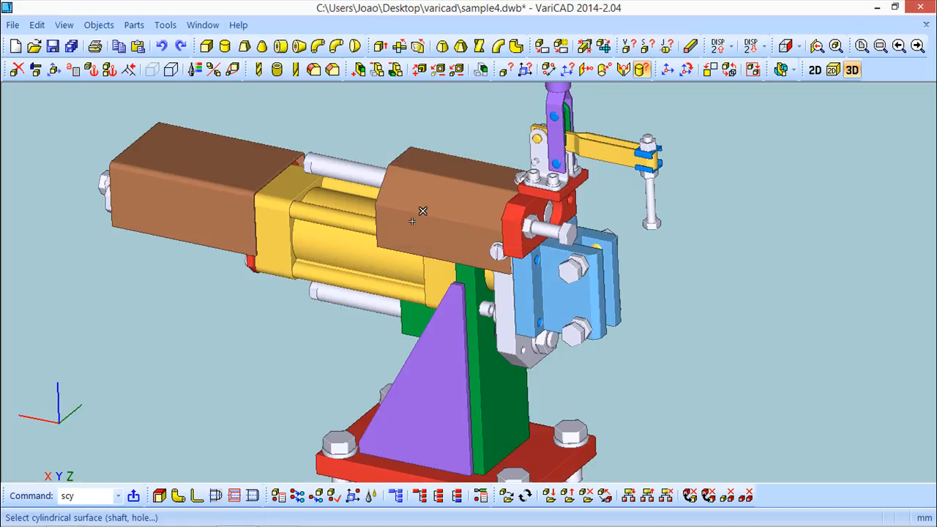
Query patch information for the purple handle's taper: cone, radius 14.3483, area 4924.686852 mm²
{"action": "left_click", "coordinate": [98, 25]}
{"action": "mouse_move", "coordinate": [161, 132]}
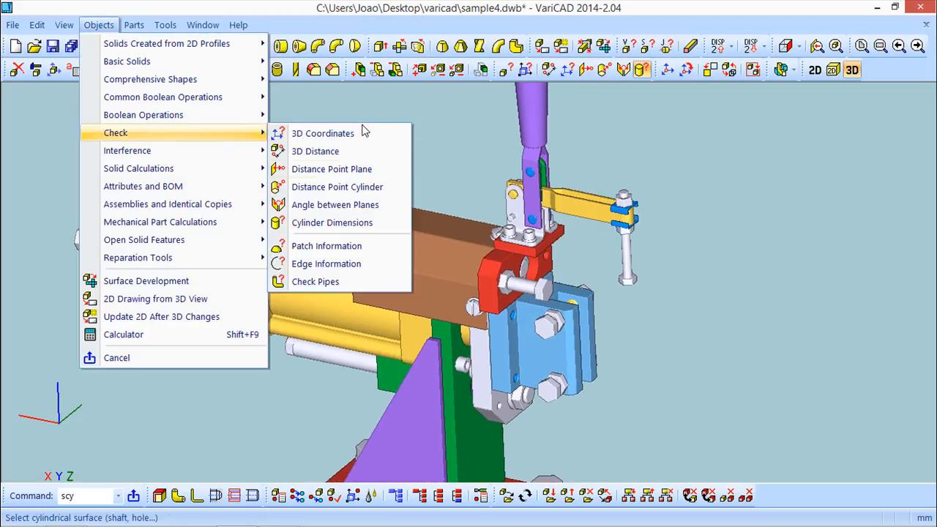
{"action": "left_click", "coordinate": [323, 247]}
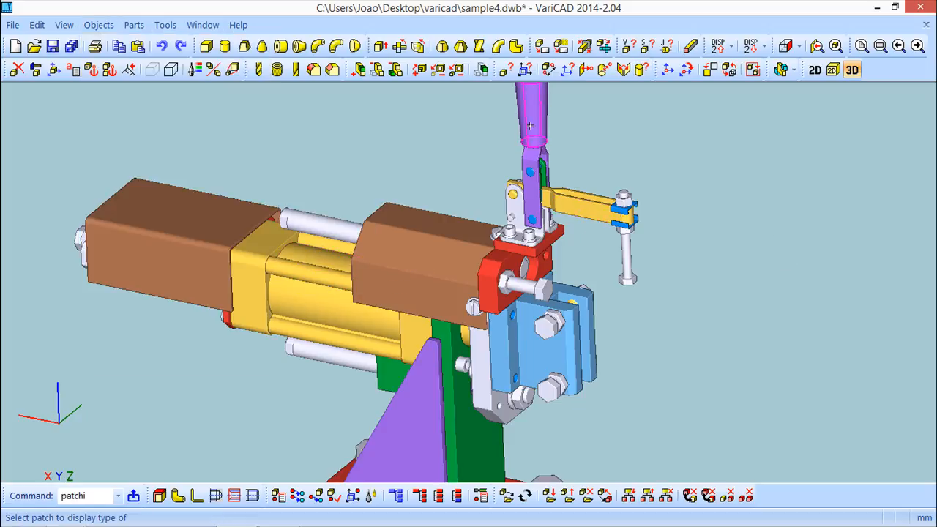
{"action": "middle_click_drag", "start_coordinate": [704, 185], "coordinate": [701, 300]}
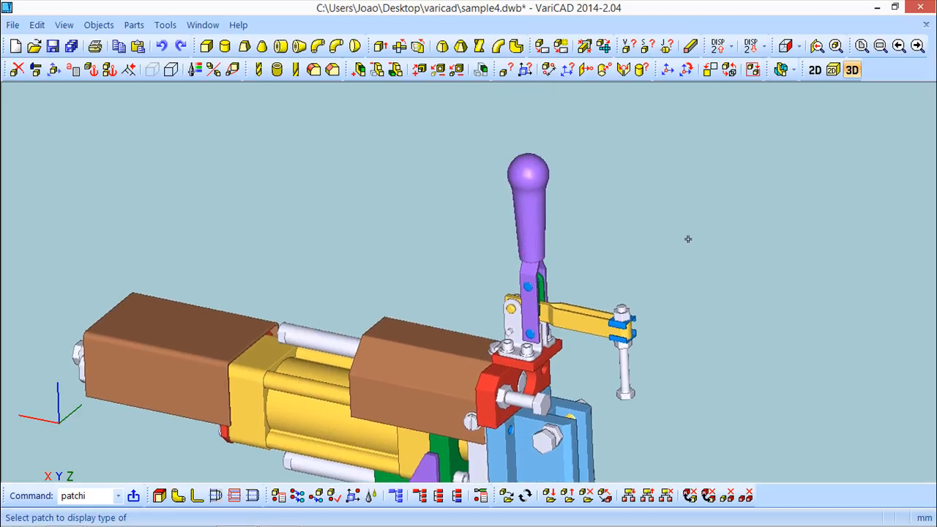
{"action": "middle_click_drag", "start_coordinate": [661, 246], "coordinate": [628, 316]}
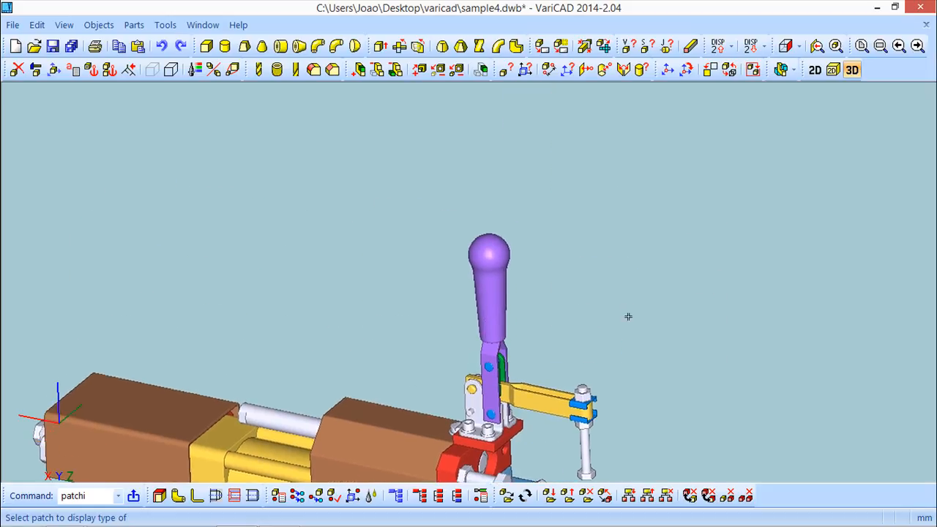
{"action": "left_click", "coordinate": [490, 303]}
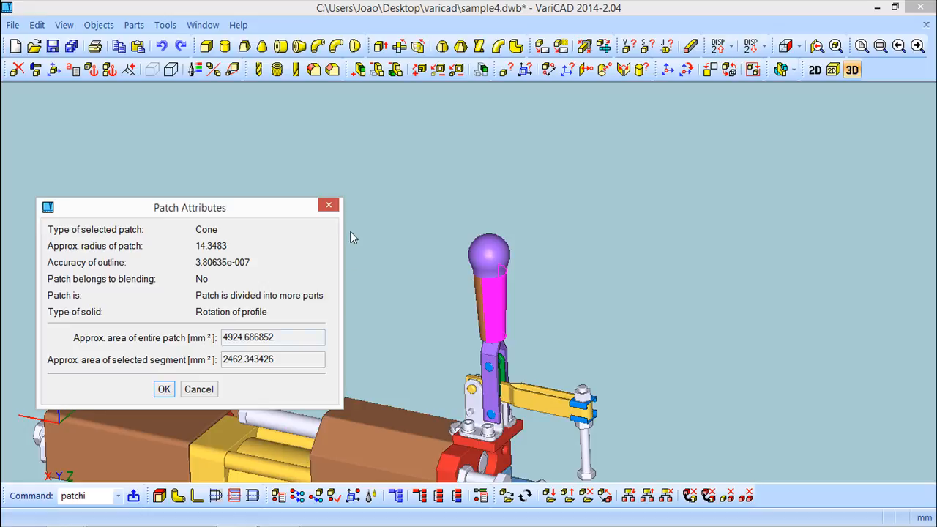
{"action": "left_click", "coordinate": [329, 205]}
{"action": "left_click", "coordinate": [95, 26]}
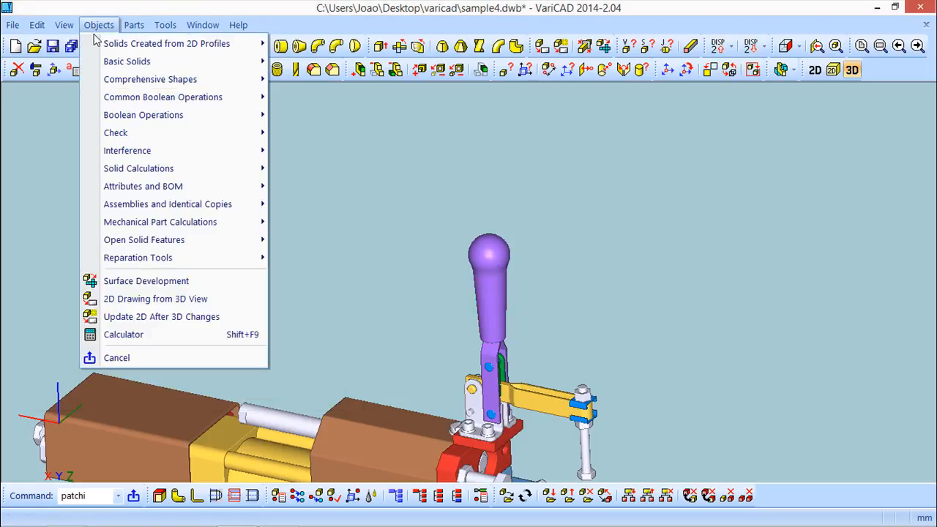
Query the circular edge under the handle's ball: radius 16.457051, length 103.4027 mm
{"action": "mouse_move", "coordinate": [136, 138]}
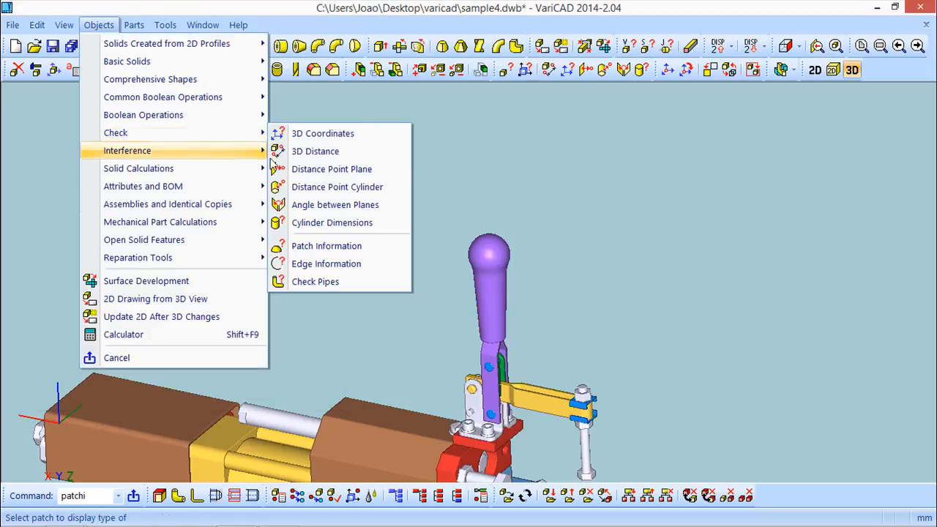
{"action": "left_click", "coordinate": [334, 264]}
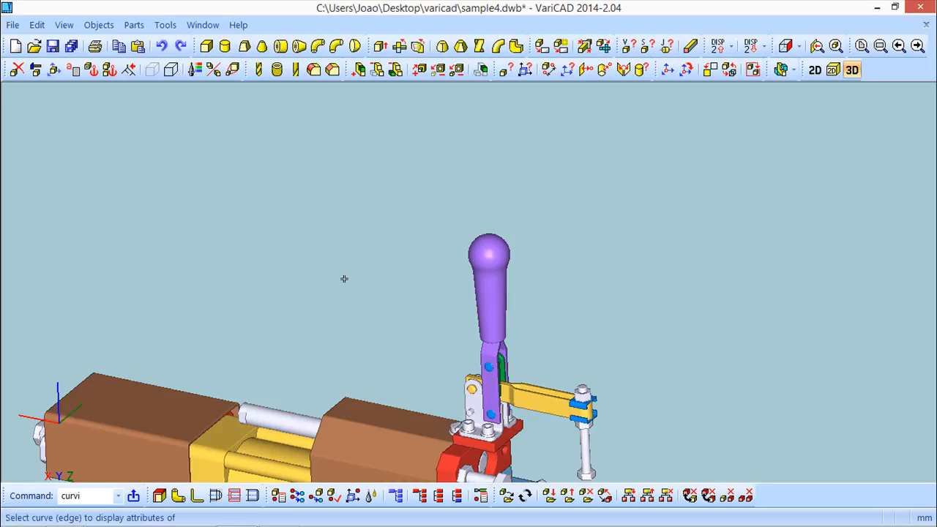
{"action": "middle_click_drag", "start_coordinate": [356, 301], "coordinate": [425, 311]}
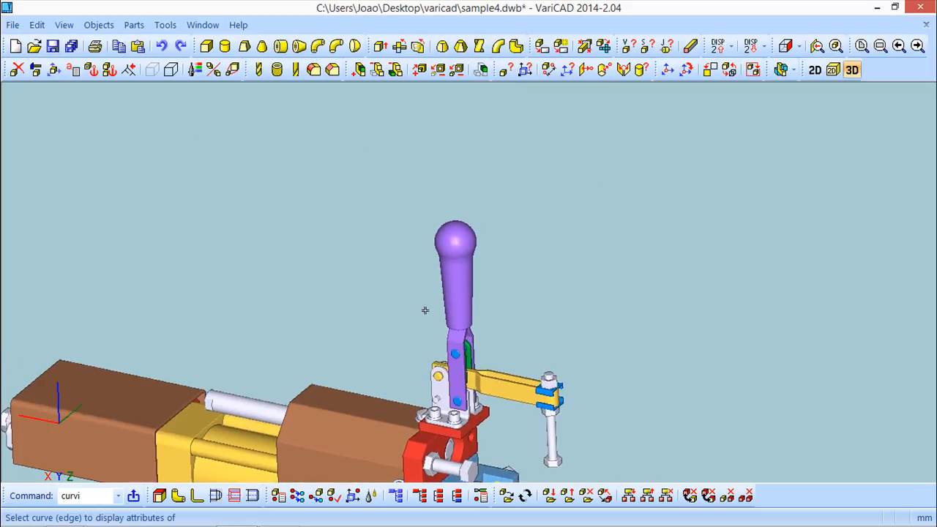
{"action": "left_click", "coordinate": [463, 258]}
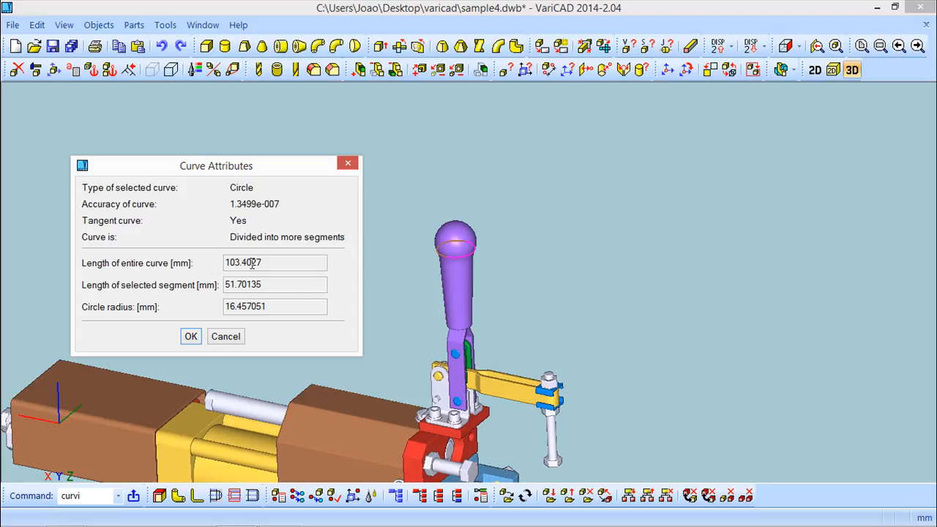
{"action": "left_click", "coordinate": [190, 337]}
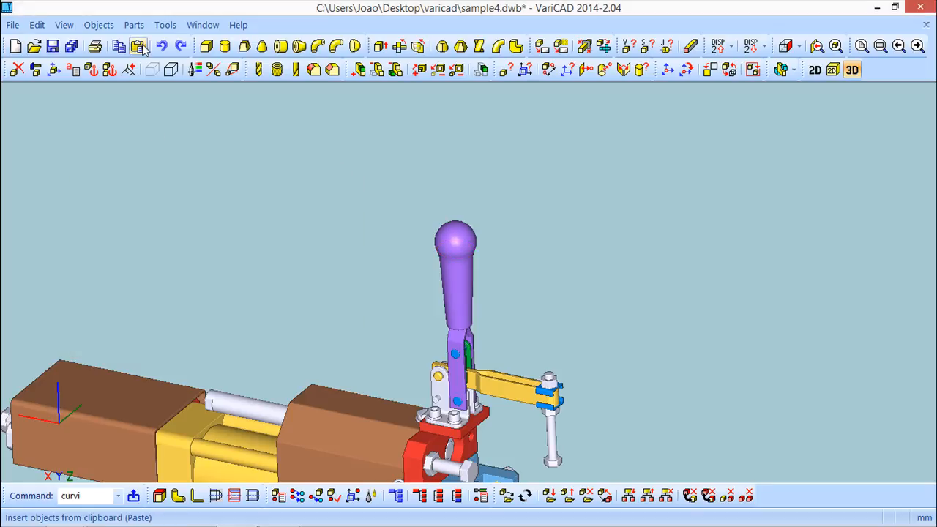
{"action": "left_click", "coordinate": [89, 25]}
{"action": "mouse_move", "coordinate": [126, 134]}
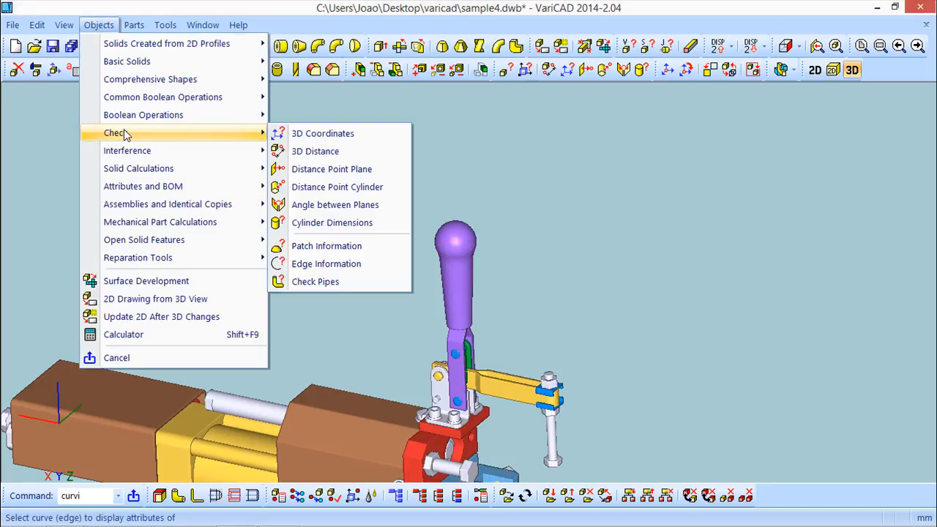
Dismiss the edge-information command and shift the clamp up and right in view
{"action": "left_click", "coordinate": [326, 264]}
{"action": "left_click", "coordinate": [272, 230]}
{"action": "scroll", "coordinate": [282, 229], "scroll_direction": "down", "scroll_amount": 1}
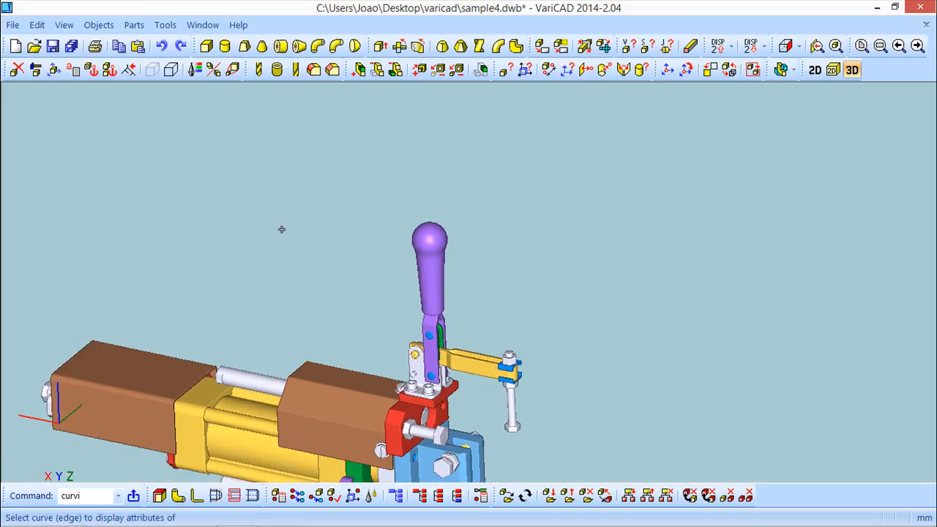
{"action": "scroll", "coordinate": [293, 228], "scroll_direction": "down", "scroll_amount": 1}
{"action": "middle_click_drag", "start_coordinate": [323, 200], "coordinate": [372, 171]}
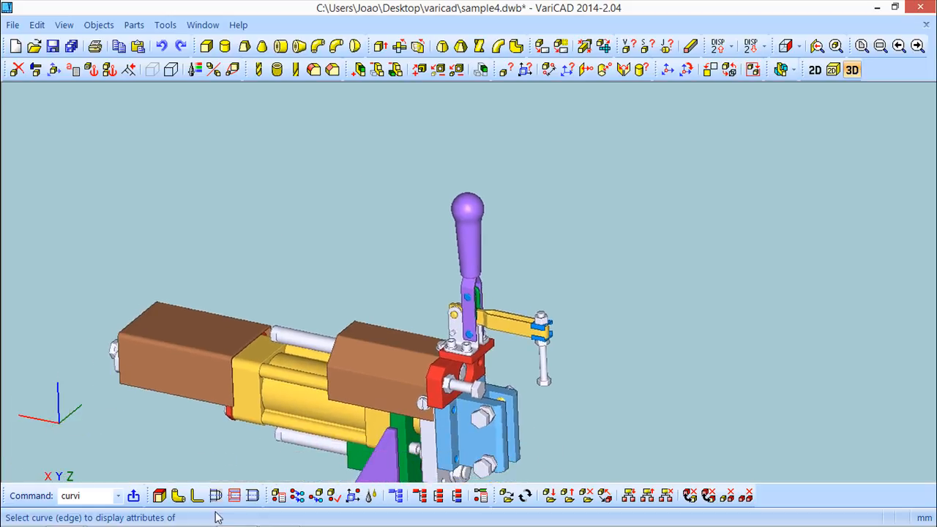
Create a 15/8 diameter pipe from the bolt top, running 100 along green, then 100 upward along blue
{"action": "left_click", "coordinate": [178, 496]}
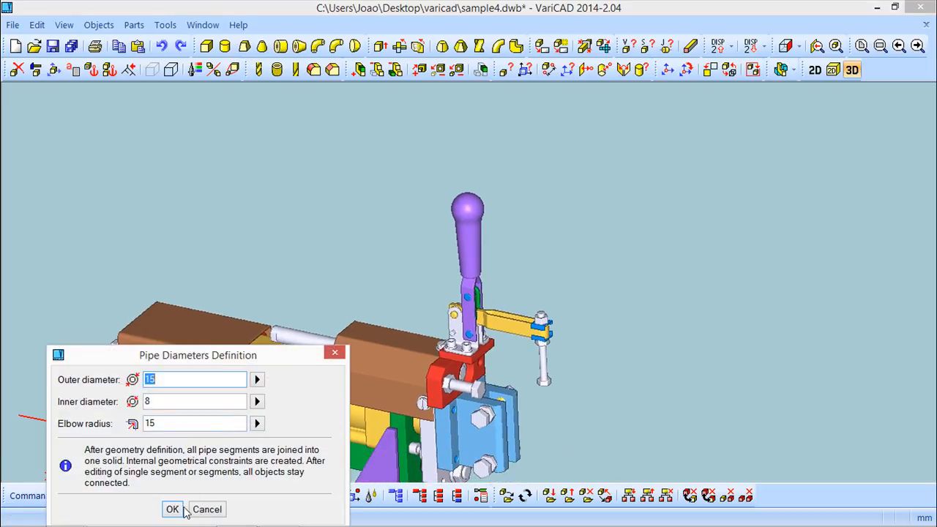
{"action": "left_click", "coordinate": [181, 510]}
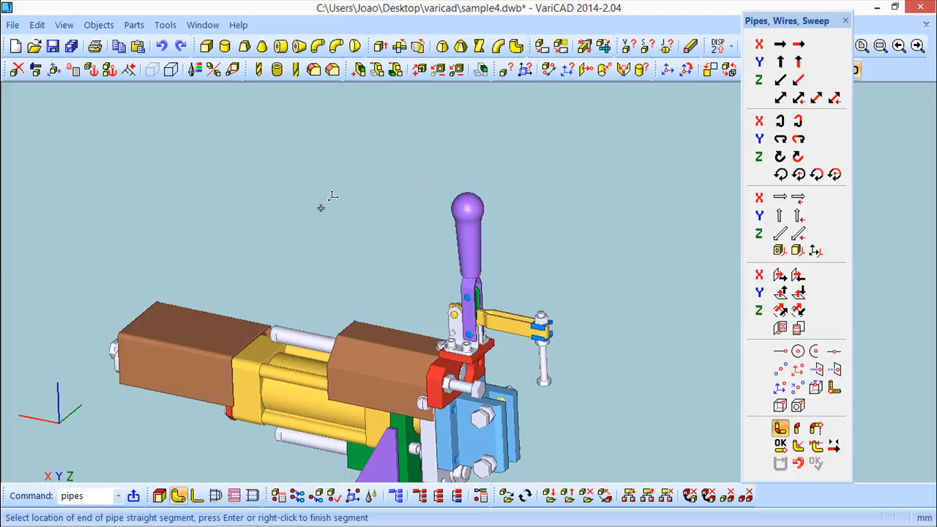
{"action": "left_click", "coordinate": [551, 301]}
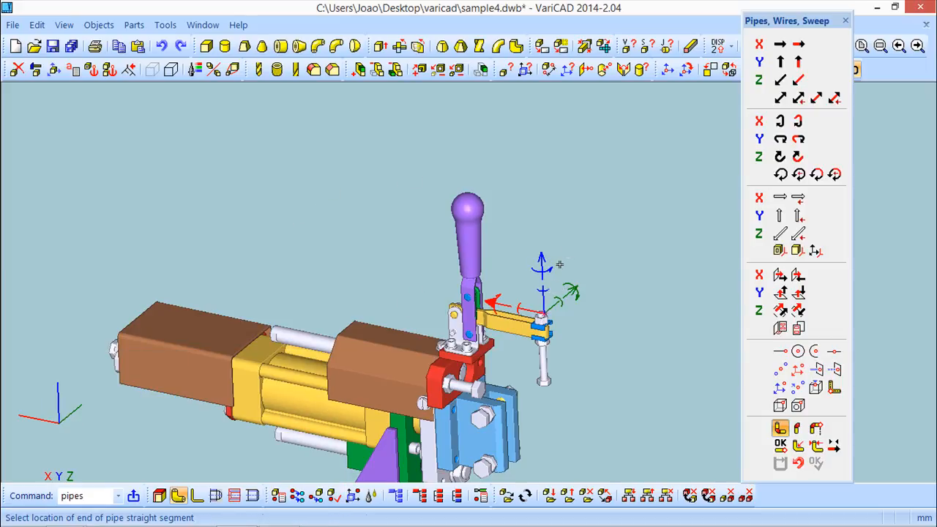
{"action": "left_click", "coordinate": [570, 292]}
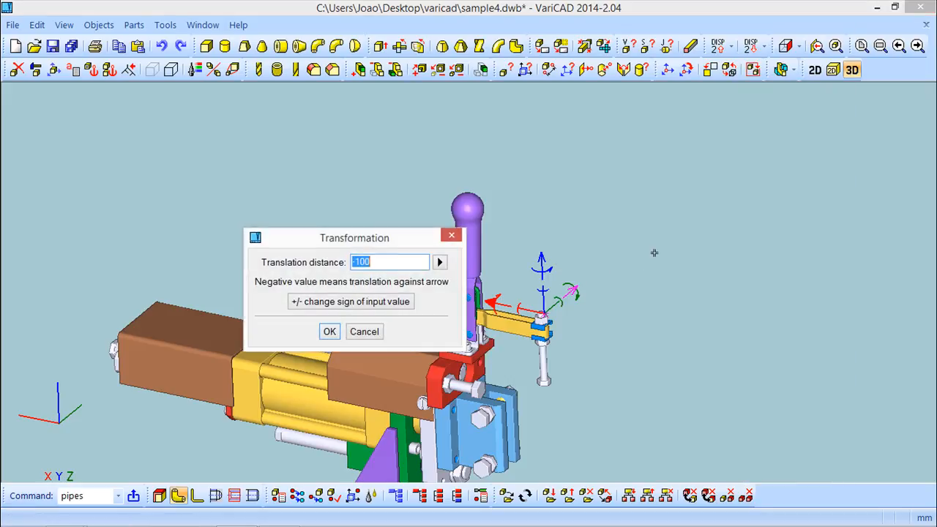
{"action": "left_click", "coordinate": [388, 306]}
{"action": "key", "text": "Return"}
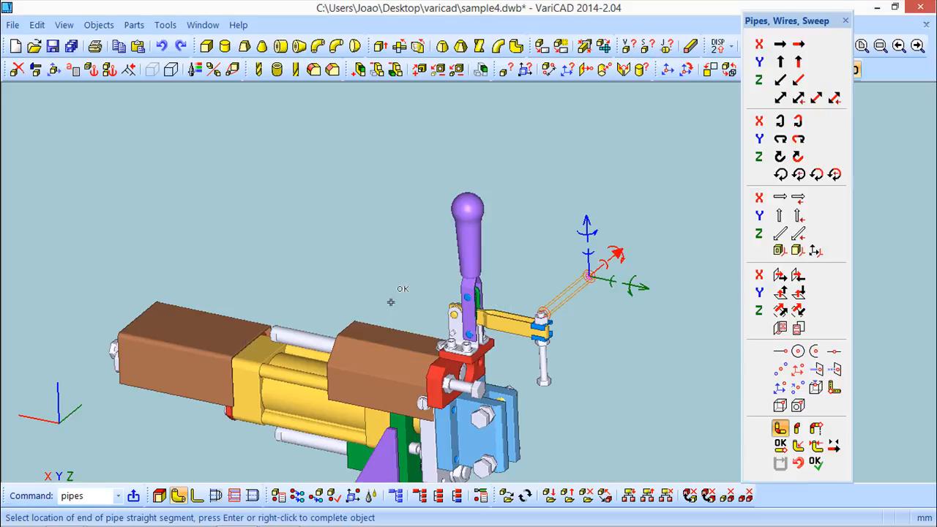
{"action": "left_click", "coordinate": [587, 224]}
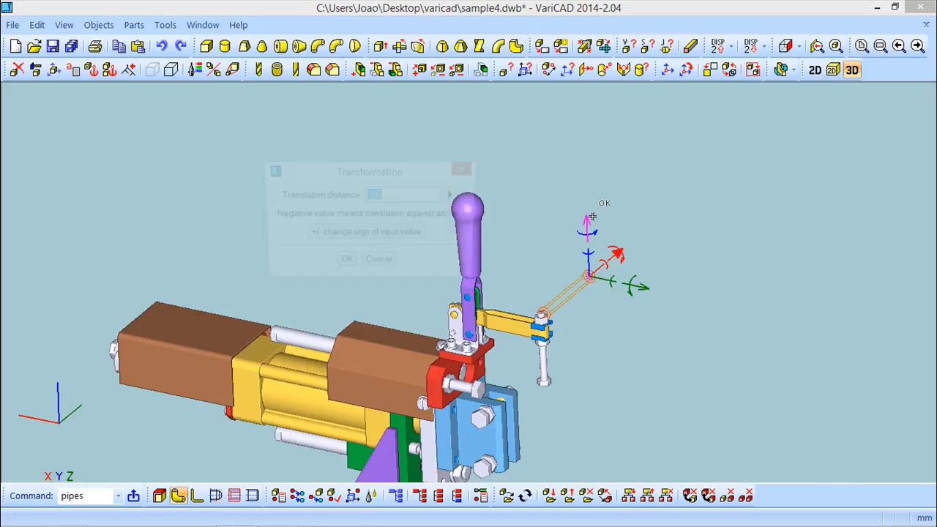
{"action": "key", "text": "Return"}
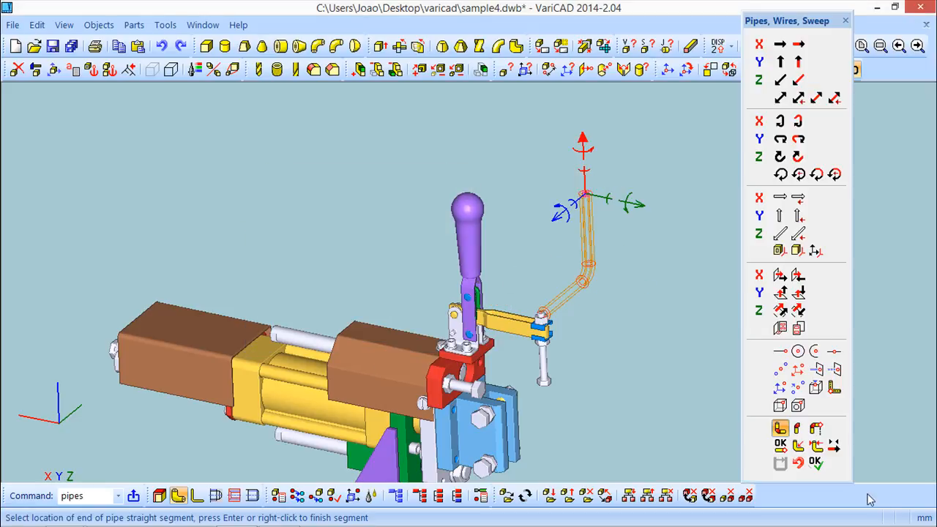
{"action": "middle_click_drag", "start_coordinate": [607, 355], "coordinate": [419, 396]}
{"action": "left_click", "coordinate": [846, 20]}
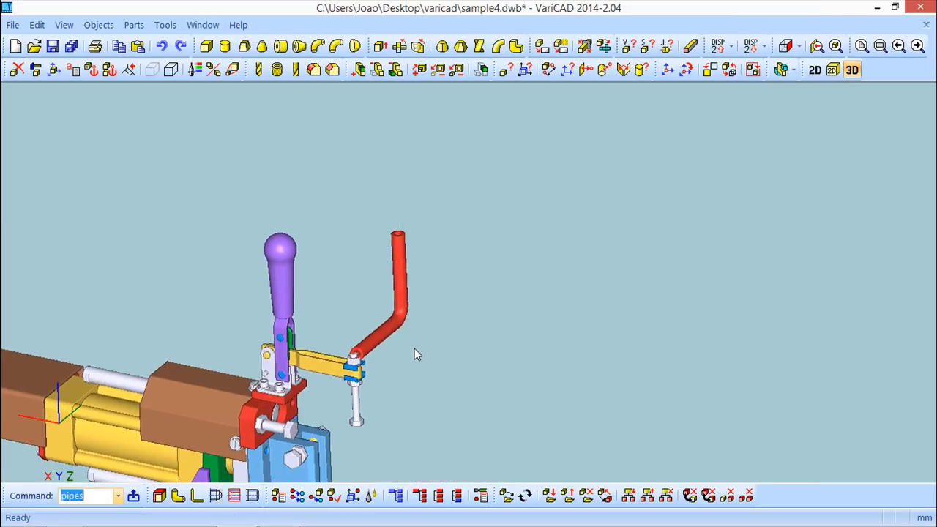
{"action": "scroll", "coordinate": [396, 325], "scroll_direction": "up", "scroll_amount": 3}
Check the red pipe's geometry: centre-curve length 193.561945, outer diameter 15, inner 8
{"action": "left_click", "coordinate": [98, 25]}
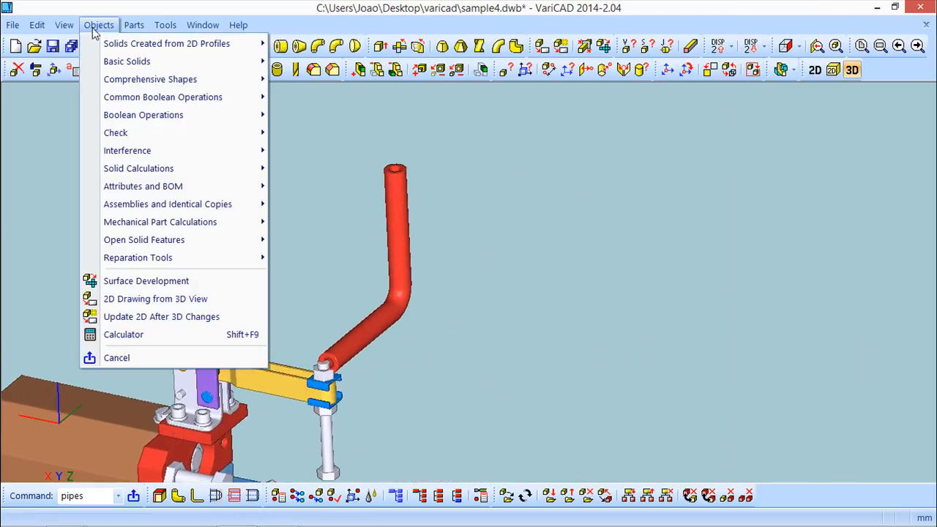
{"action": "mouse_move", "coordinate": [263, 134]}
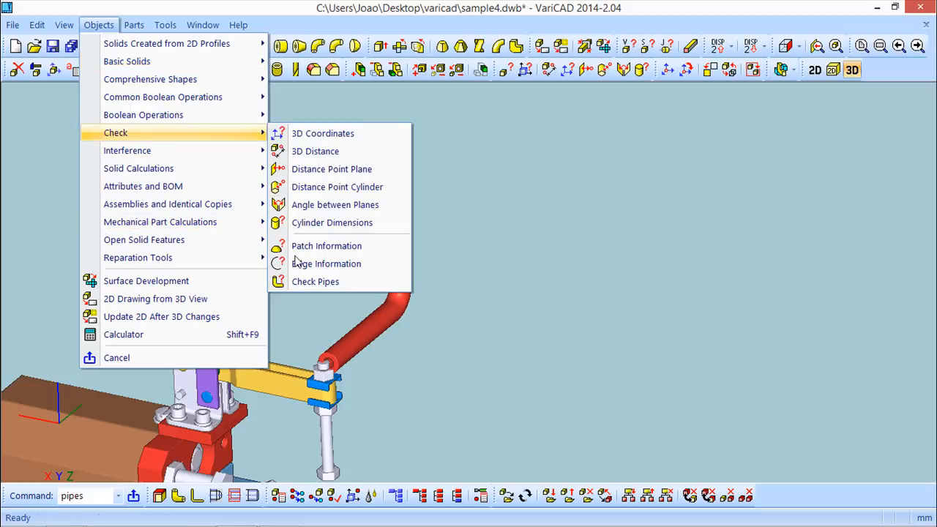
{"action": "left_click", "coordinate": [313, 282]}
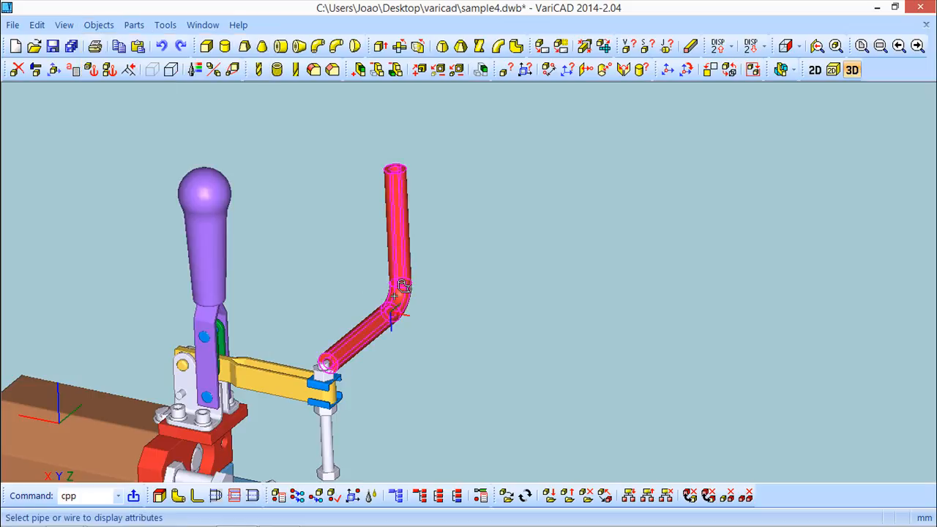
{"action": "left_click", "coordinate": [397, 296]}
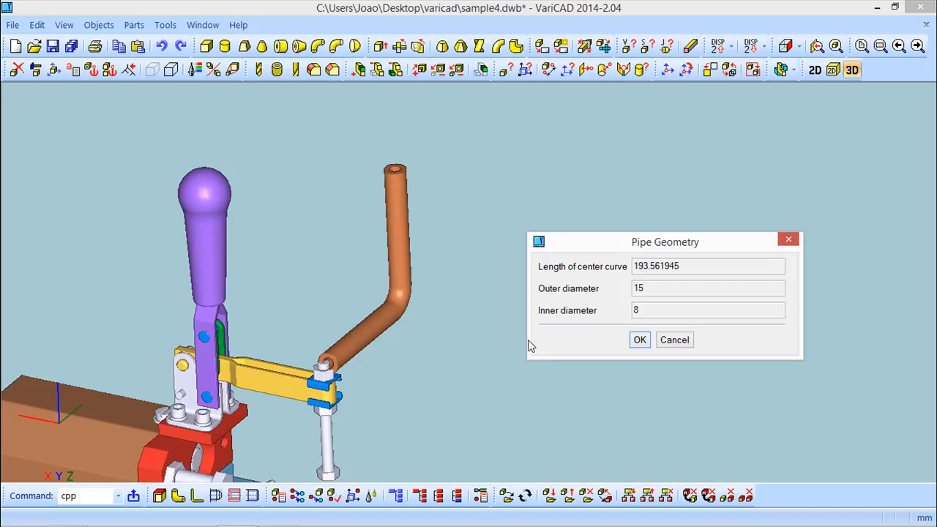
{"action": "left_click", "coordinate": [639, 341]}
Zoom out and center the whole clamp assembly in view
{"action": "scroll", "coordinate": [410, 326], "scroll_direction": "down", "scroll_amount": 3}
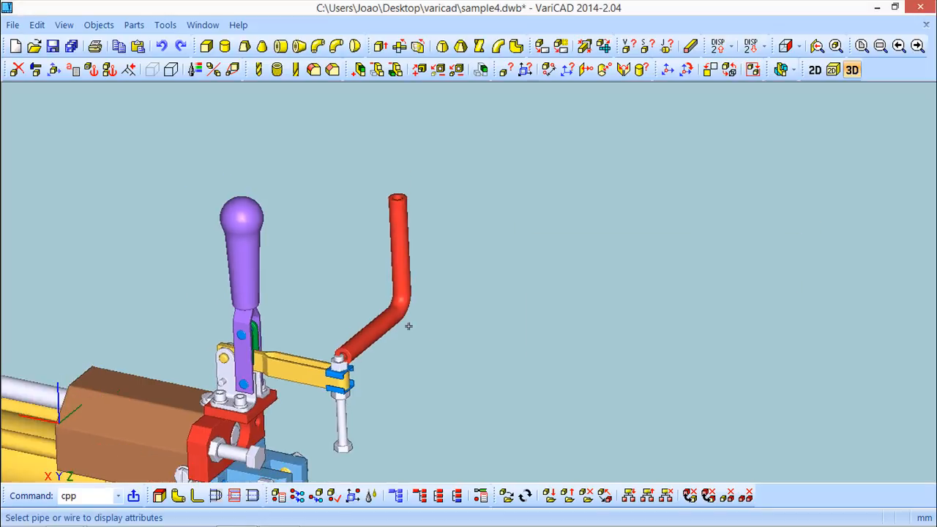
{"action": "middle_click_drag", "start_coordinate": [407, 319], "coordinate": [584, 169]}
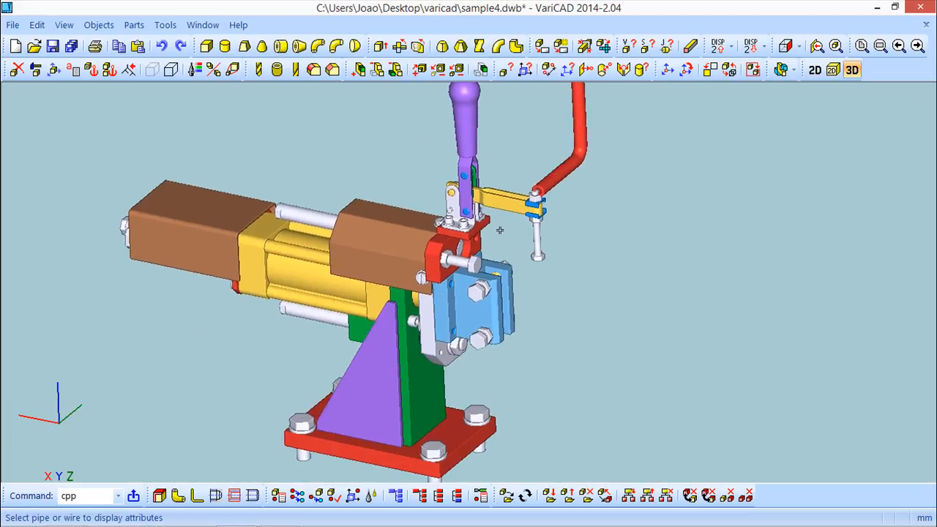
{"action": "scroll", "coordinate": [501, 230], "scroll_direction": "down", "scroll_amount": 3}
{"action": "middle_click_drag", "start_coordinate": [492, 210], "coordinate": [484, 221]}
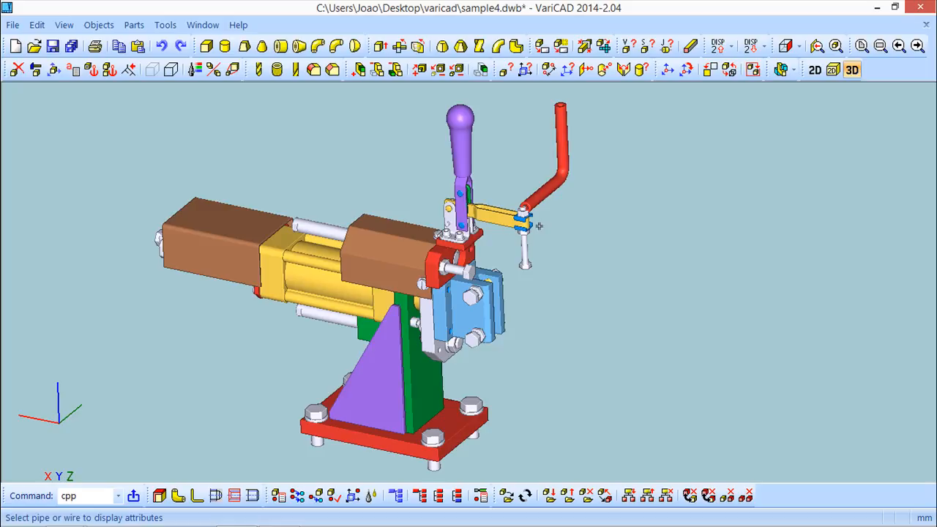
List the purple handle's solid properties: groups rx.213.0 and cylinder_100, no attributes or sections
{"action": "left_click", "coordinate": [505, 71]}
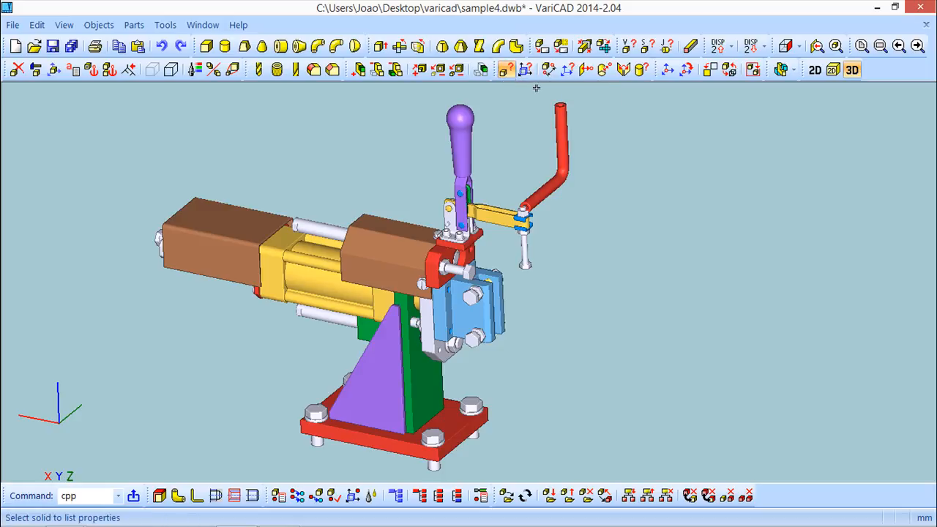
{"action": "left_click", "coordinate": [458, 141]}
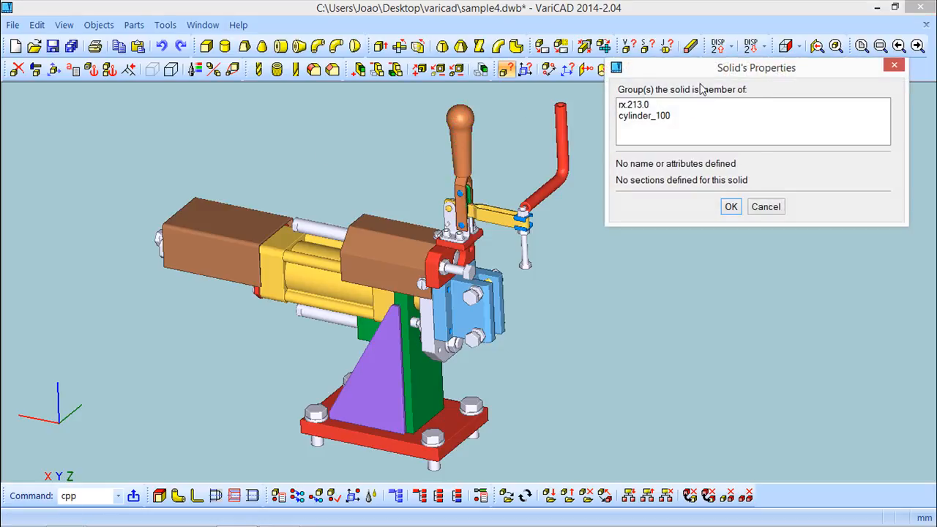
{"action": "left_click_drag", "start_coordinate": [712, 72], "coordinate": [695, 150]}
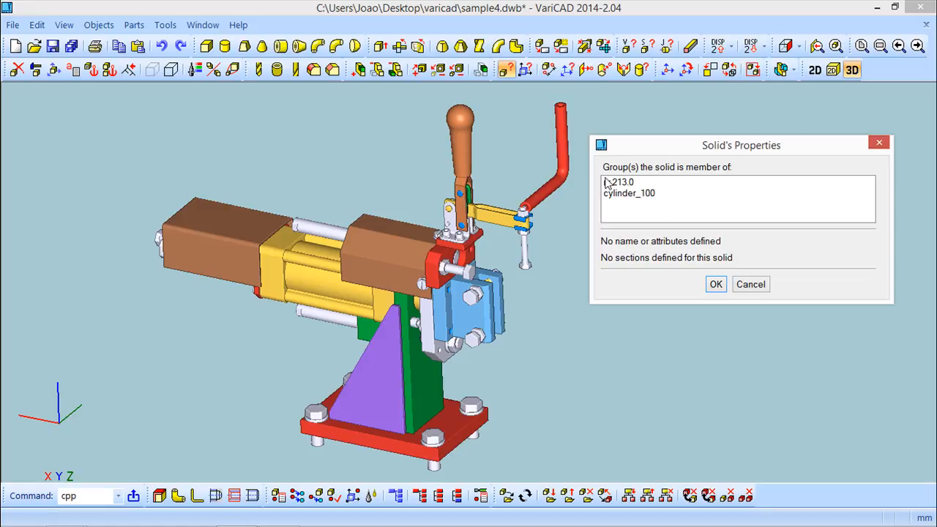
{"action": "left_click", "coordinate": [716, 284]}
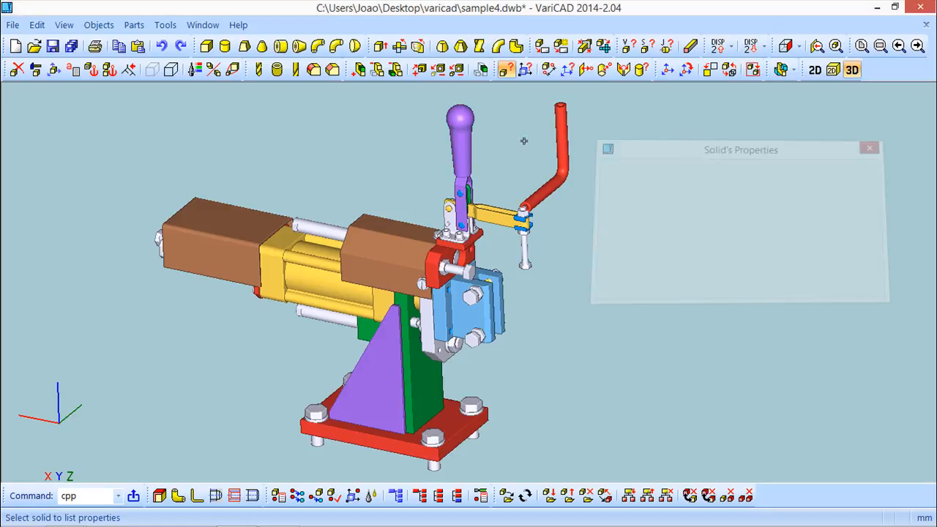
Show the 3D space information: 108 visible solids, sections a and b, seven groups
{"action": "key", "text": "Escape"}
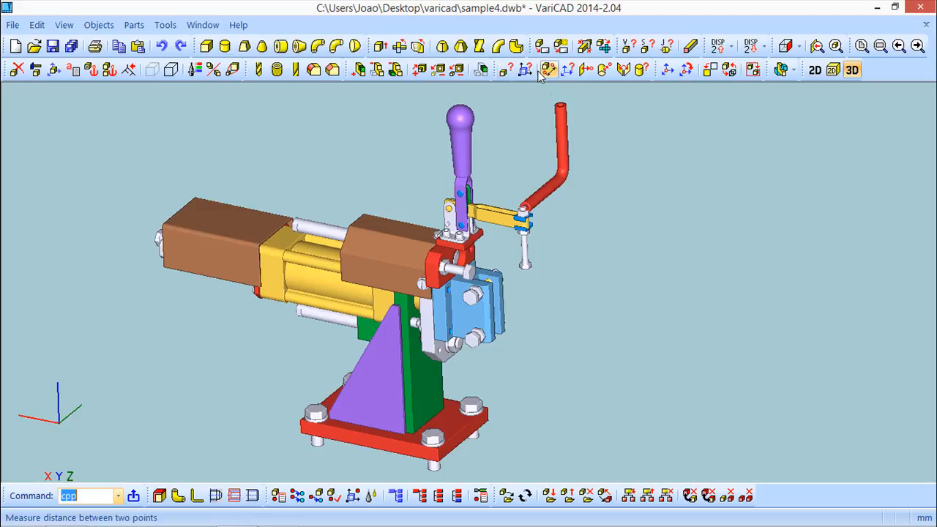
{"action": "left_click", "coordinate": [524, 73]}
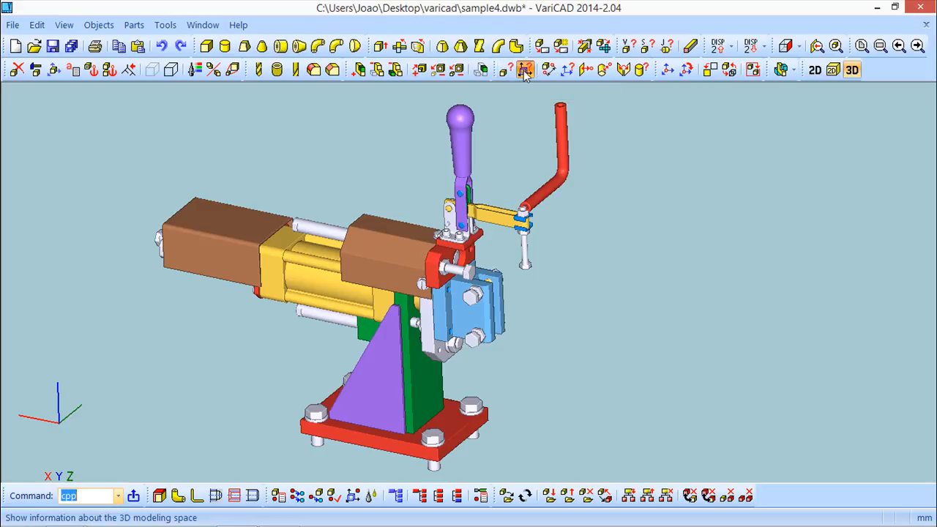
{"action": "left_click_drag", "start_coordinate": [528, 17], "coordinate": [668, 92]}
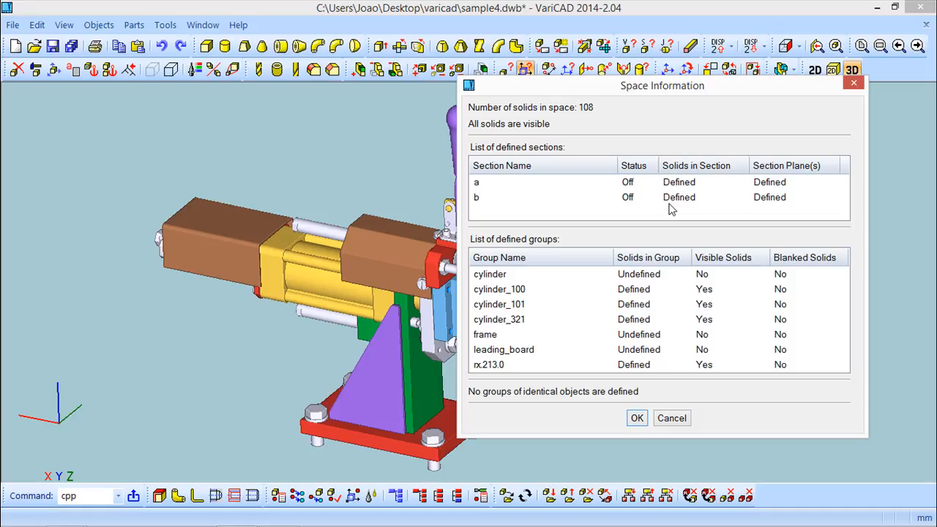
{"action": "left_click", "coordinate": [682, 421]}
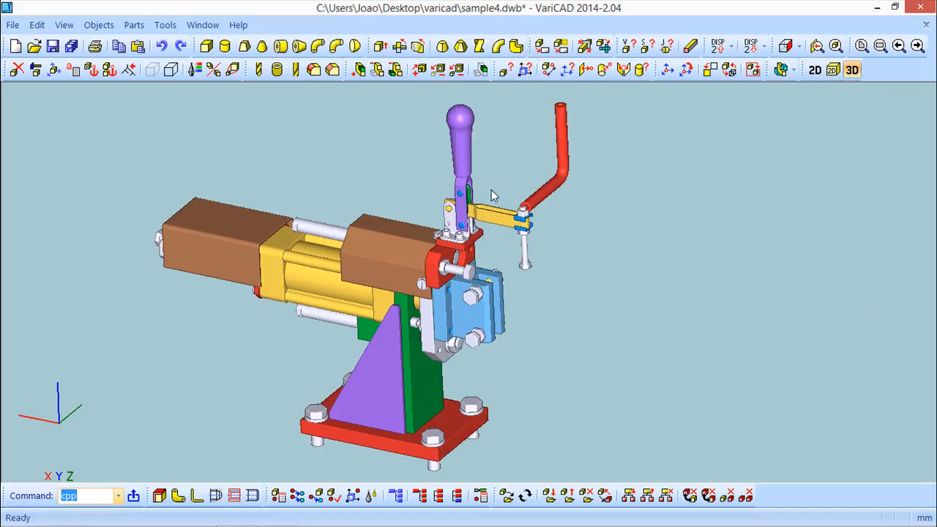
Start the volume, mass and centre of gravity calculation, then cancel it
{"action": "left_click", "coordinate": [99, 25]}
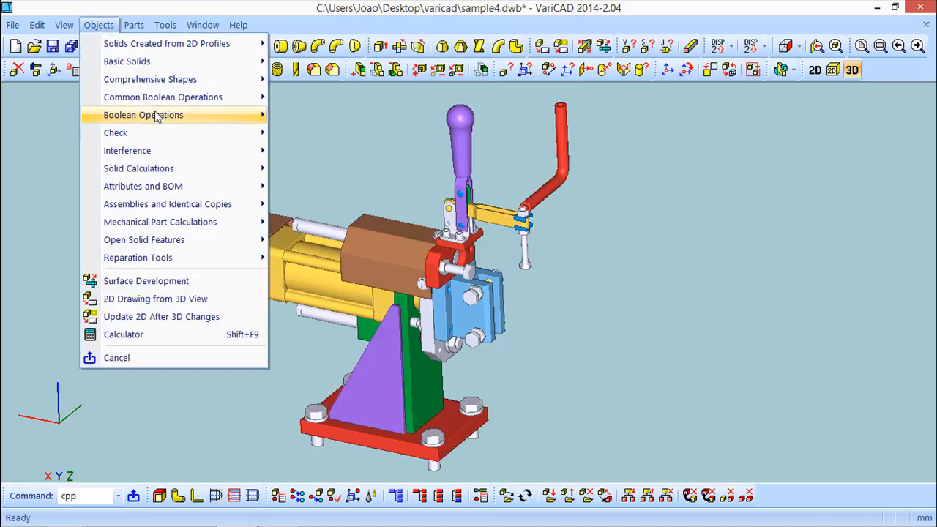
{"action": "mouse_move", "coordinate": [172, 171]}
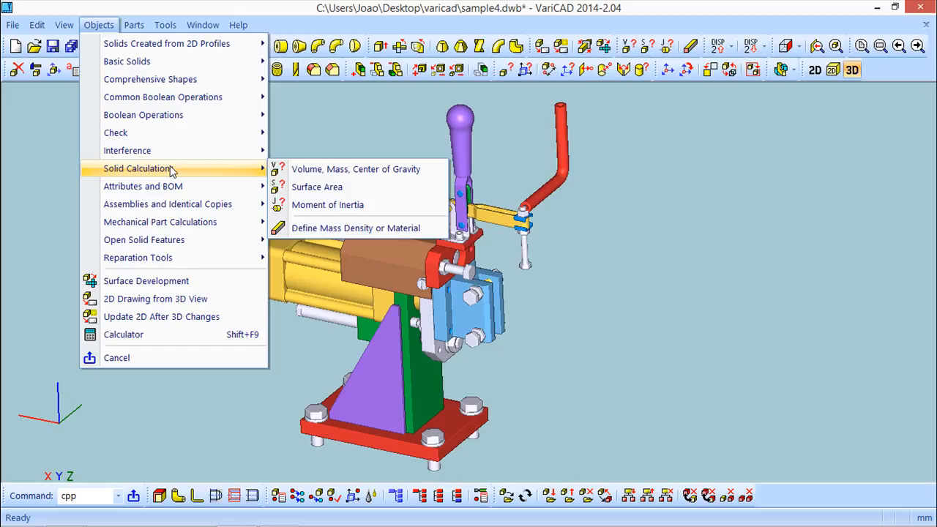
{"action": "mouse_move", "coordinate": [160, 155]}
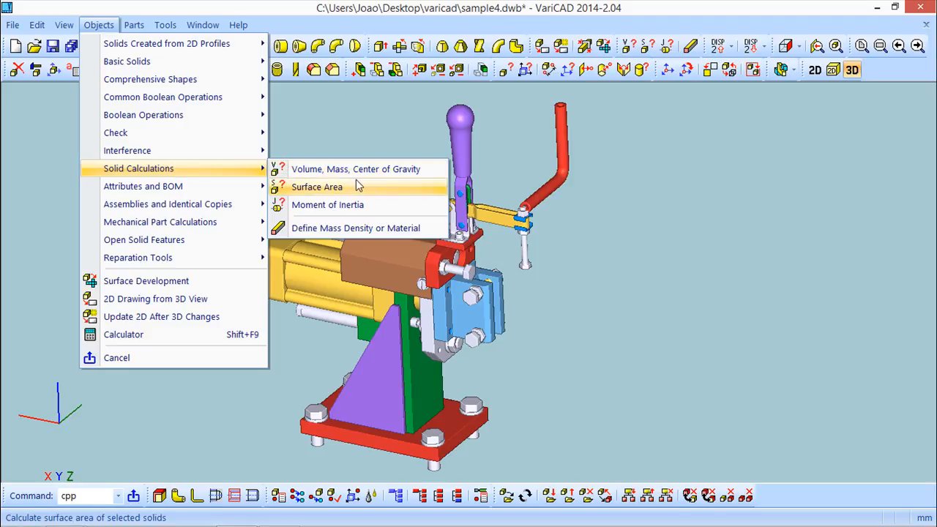
{"action": "left_click", "coordinate": [320, 172]}
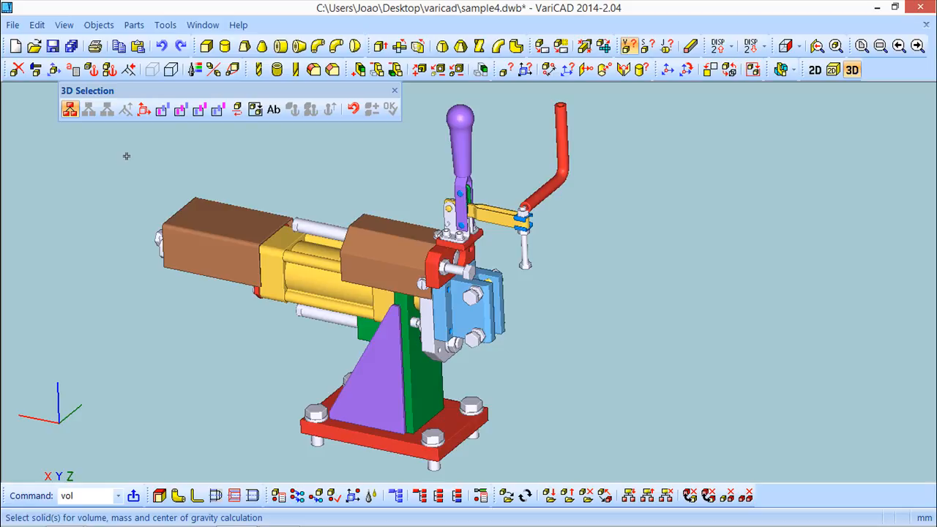
{"action": "left_click", "coordinate": [395, 90]}
Delete the red bent pipe from the clamp assembly
{"action": "left_click", "coordinate": [17, 68]}
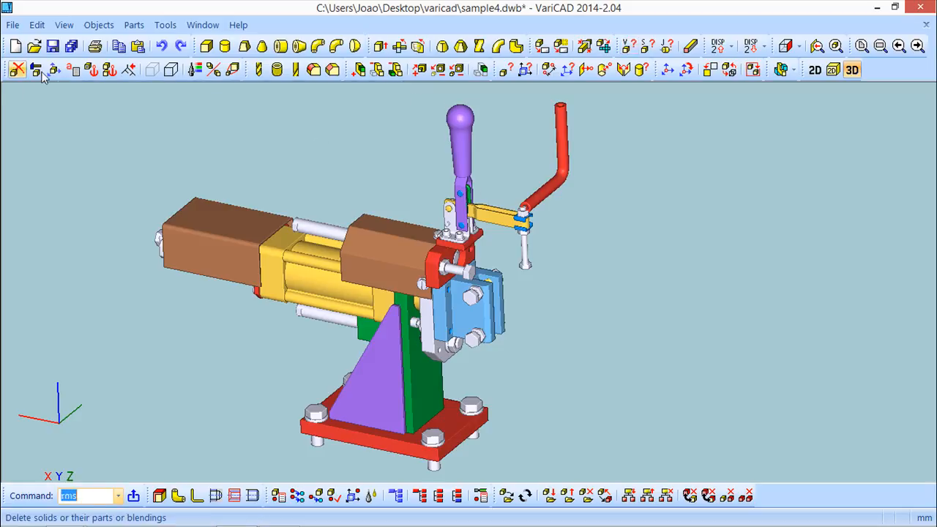
{"action": "left_click", "coordinate": [565, 173]}
{"action": "left_click", "coordinate": [394, 90]}
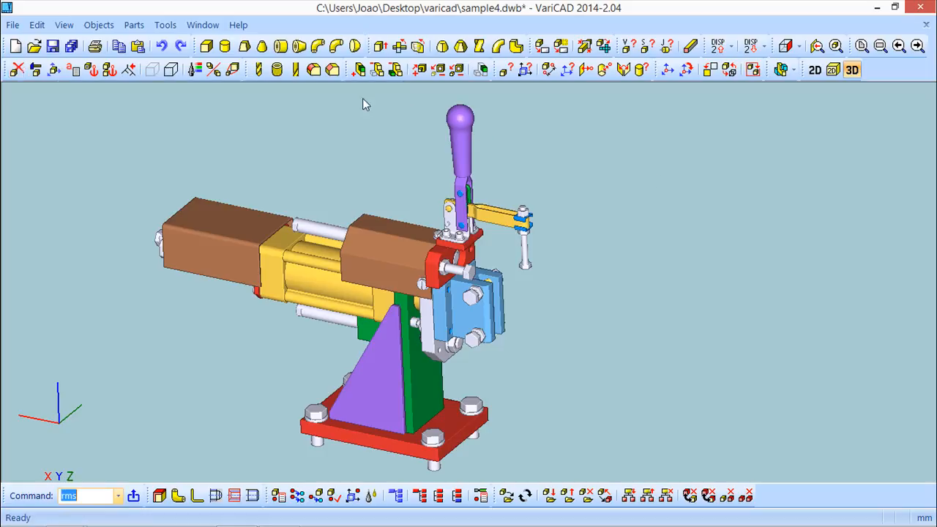
{"action": "scroll", "coordinate": [191, 179], "scroll_direction": "down", "scroll_amount": 1}
{"action": "left_click", "coordinate": [13, 25]}
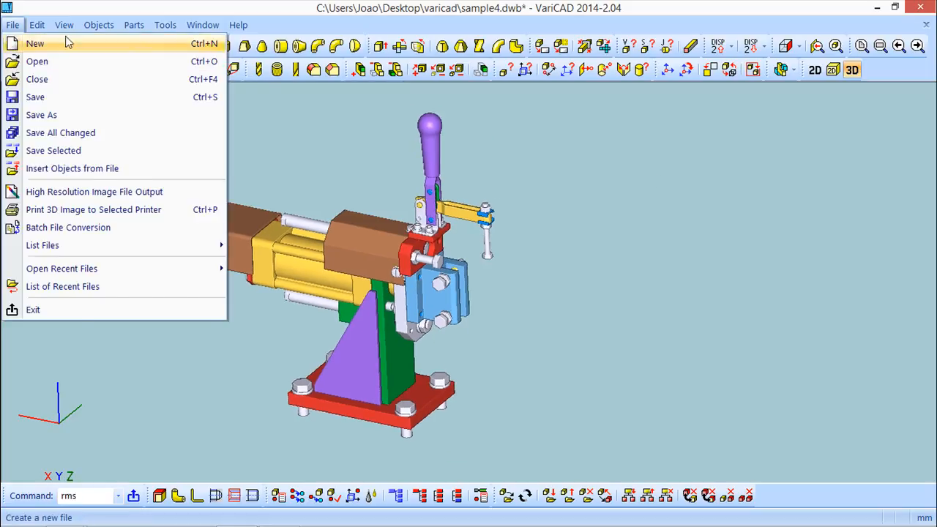
Compute volume and mass of all window-selected solids at aluminum density 2.71: 3238.412397 cm³, 9.085034 kg
{"action": "mouse_move", "coordinate": [99, 25]}
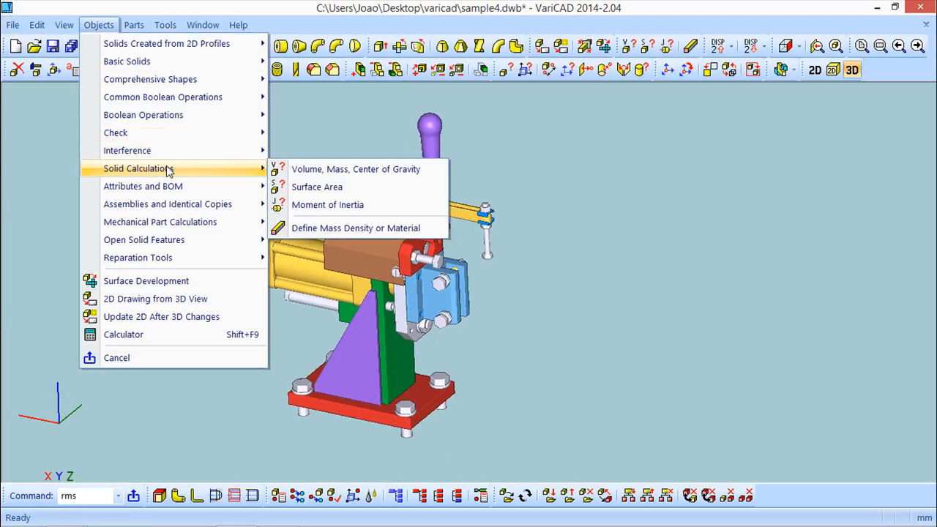
{"action": "left_click", "coordinate": [368, 169]}
{"action": "left_click", "coordinate": [601, 464]}
{"action": "left_click", "coordinate": [65, 107]}
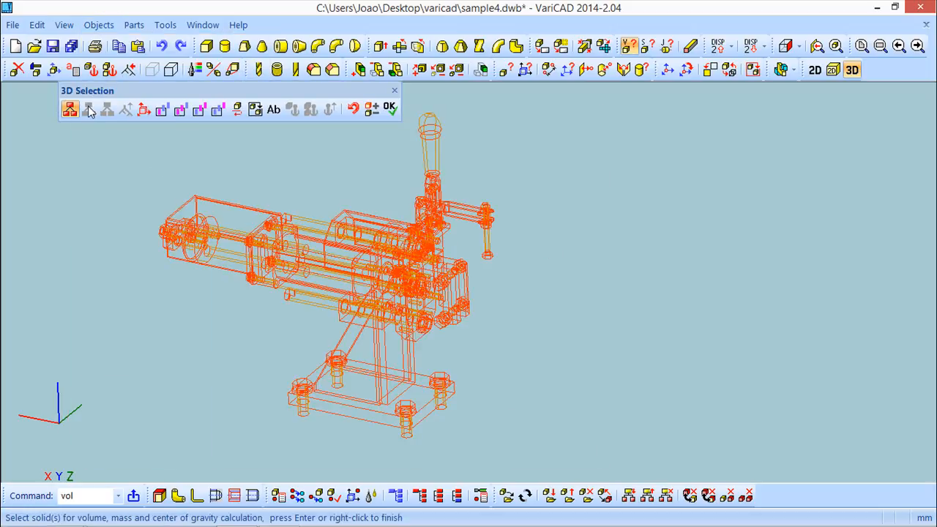
{"action": "left_click", "coordinate": [391, 108]}
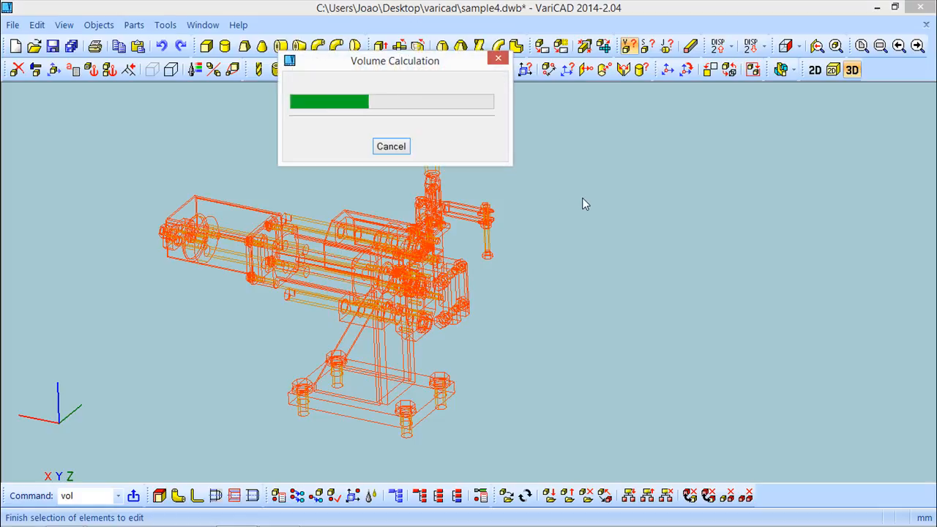
{"action": "left_click_drag", "start_coordinate": [446, 10], "coordinate": [574, 73]}
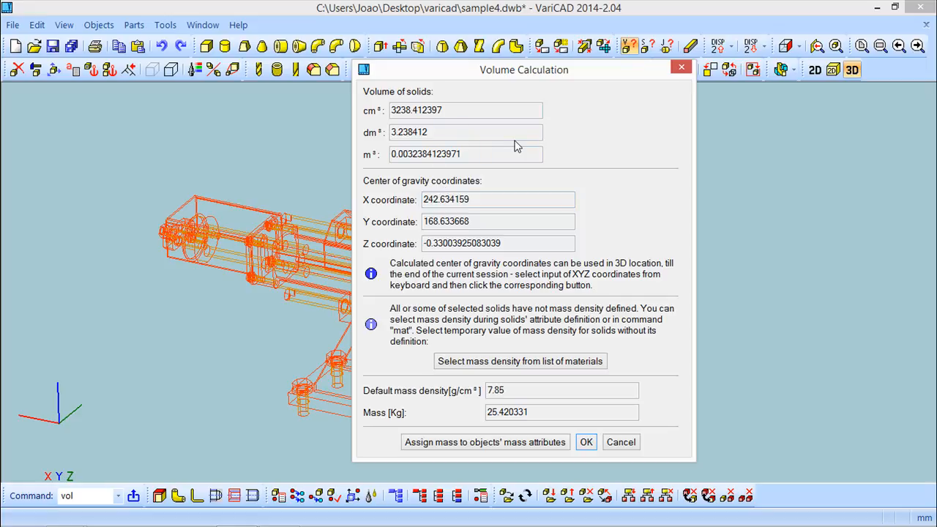
{"action": "left_click", "coordinate": [561, 369]}
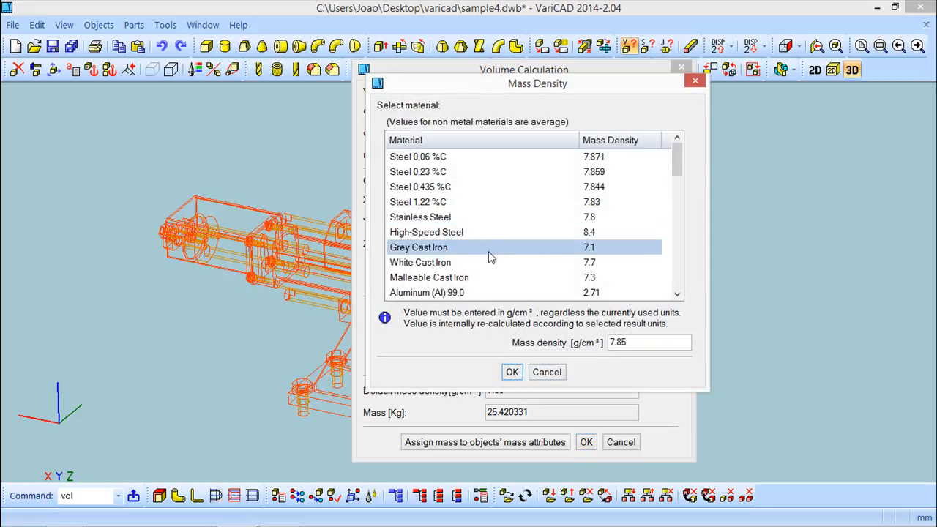
{"action": "left_click", "coordinate": [431, 293]}
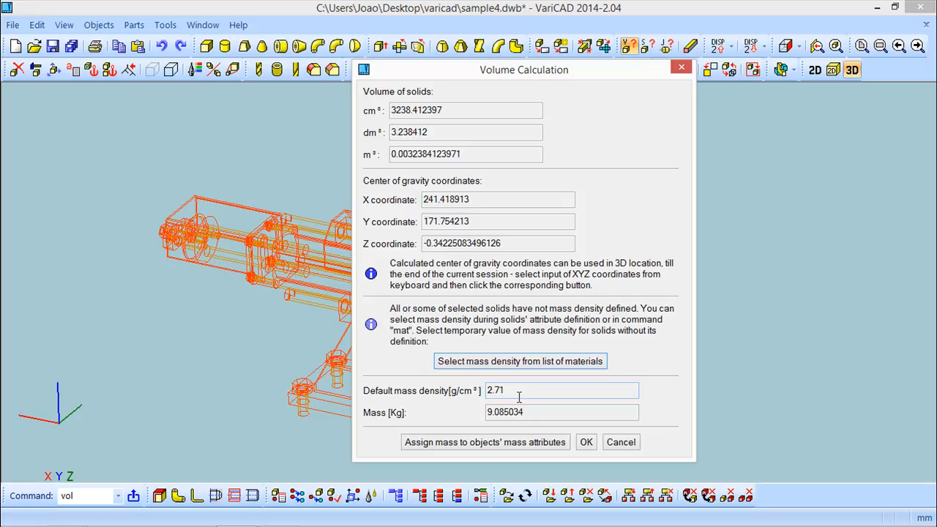
{"action": "left_click", "coordinate": [587, 442]}
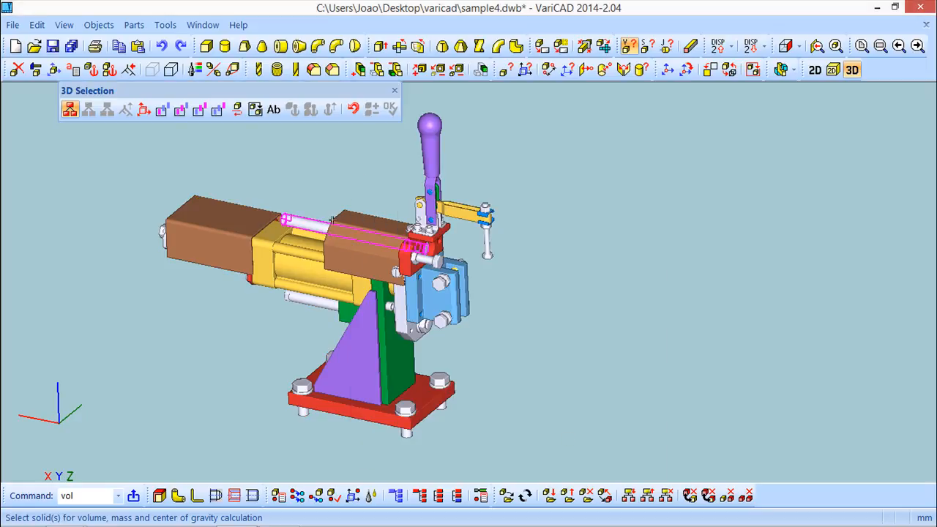
Calculate the right-hand brown block's volume: 60.33921 cm³
{"action": "left_click", "coordinate": [364, 229]}
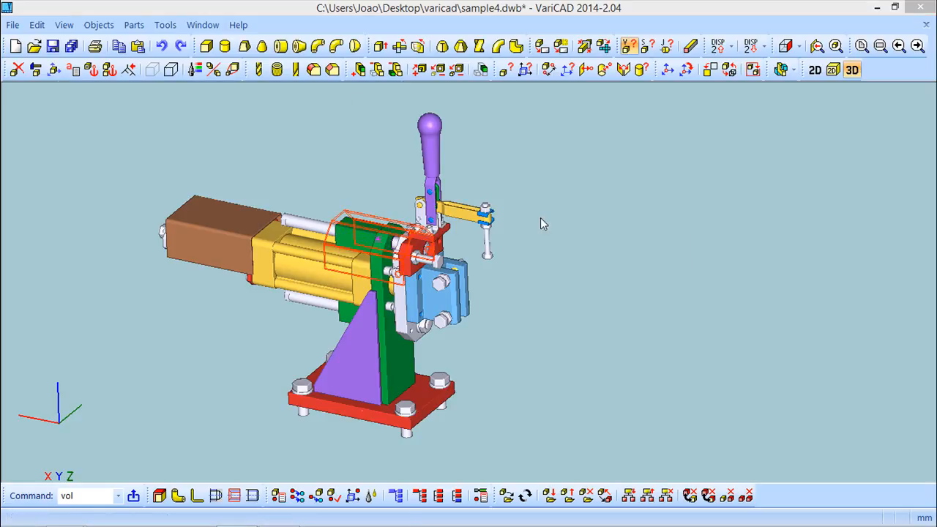
{"action": "right_click", "coordinate": [540, 216]}
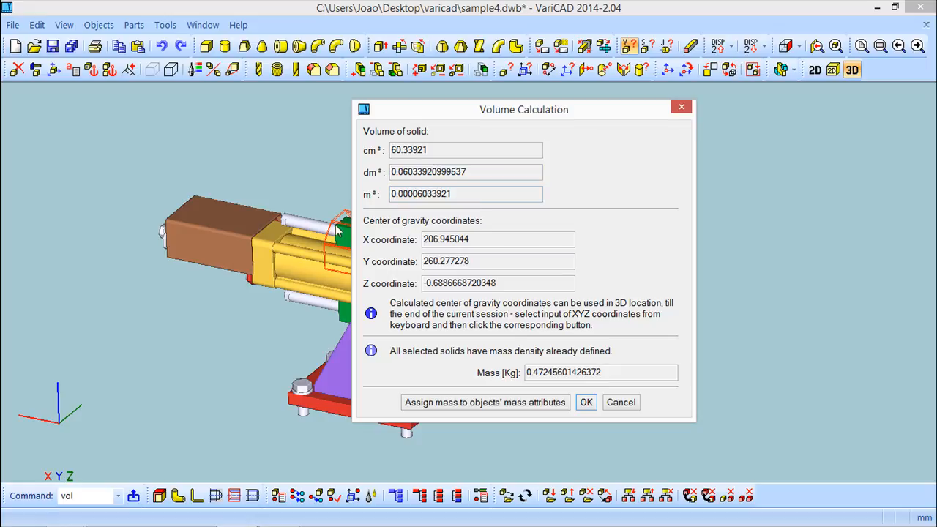
{"action": "left_click", "coordinate": [587, 402]}
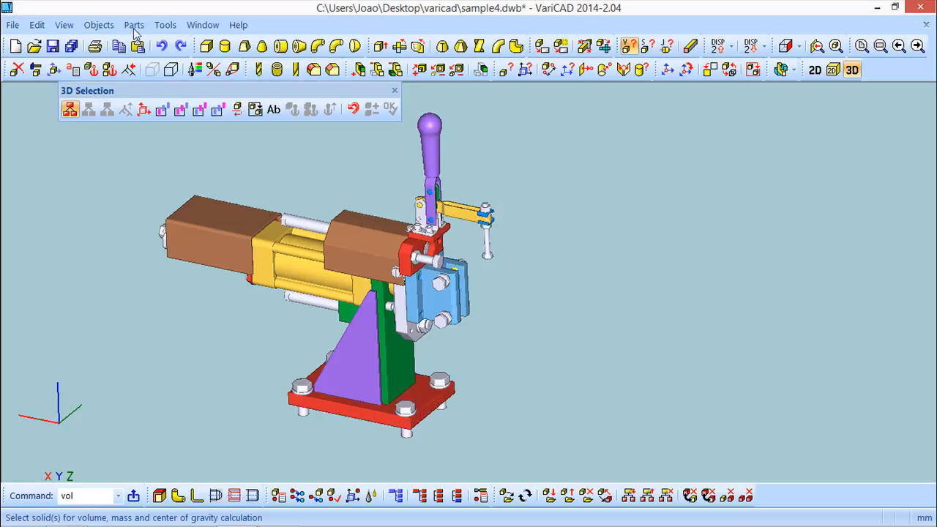
Calculate the left brown box's surface area: 58201.903012 mm² (582.01903 cm²)
{"action": "left_click", "coordinate": [103, 27]}
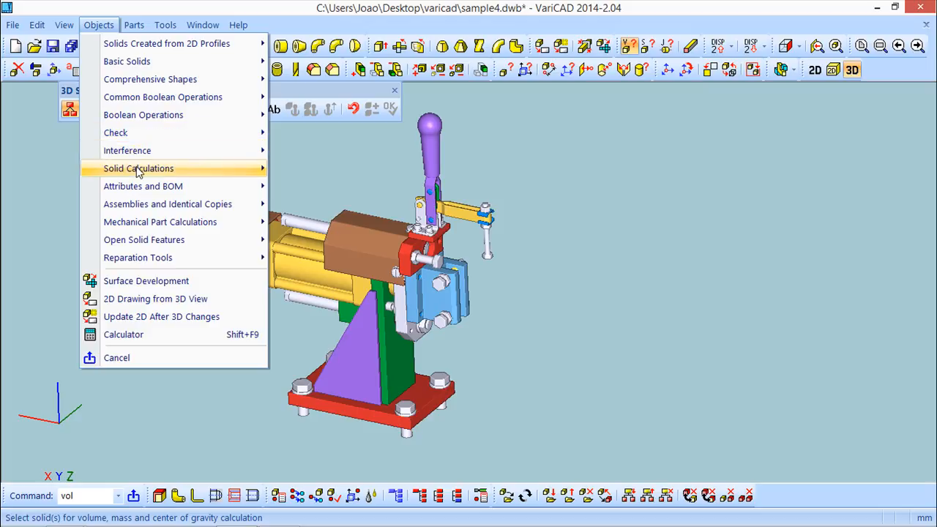
{"action": "mouse_move", "coordinate": [138, 169]}
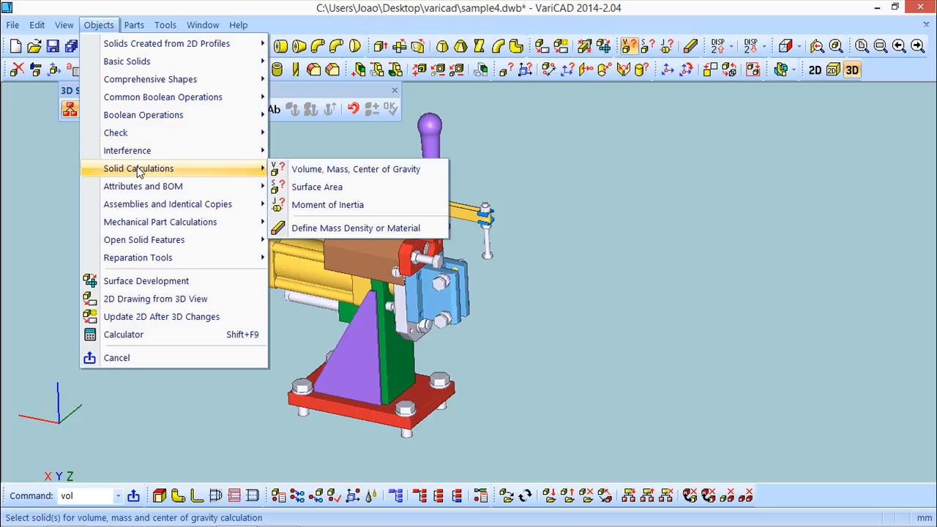
{"action": "left_click", "coordinate": [333, 189]}
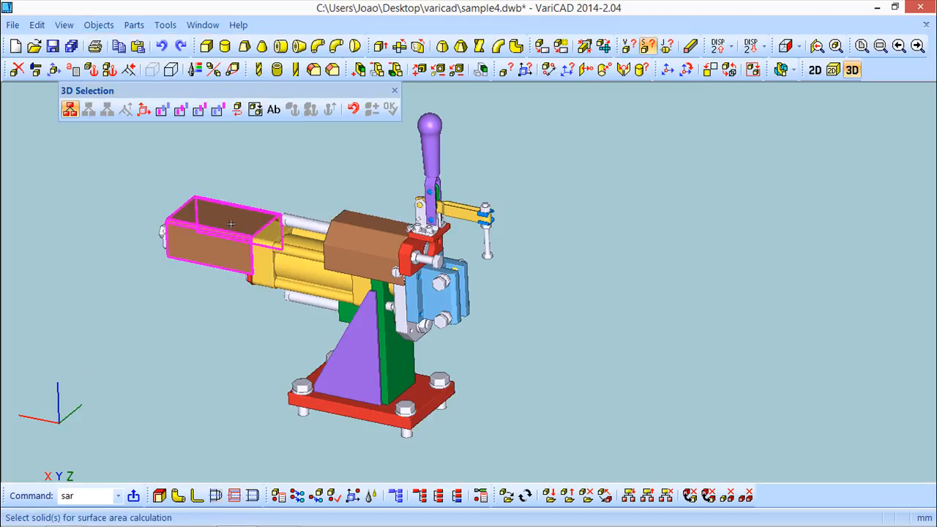
{"action": "left_click", "coordinate": [206, 232]}
{"action": "right_click", "coordinate": [282, 162]}
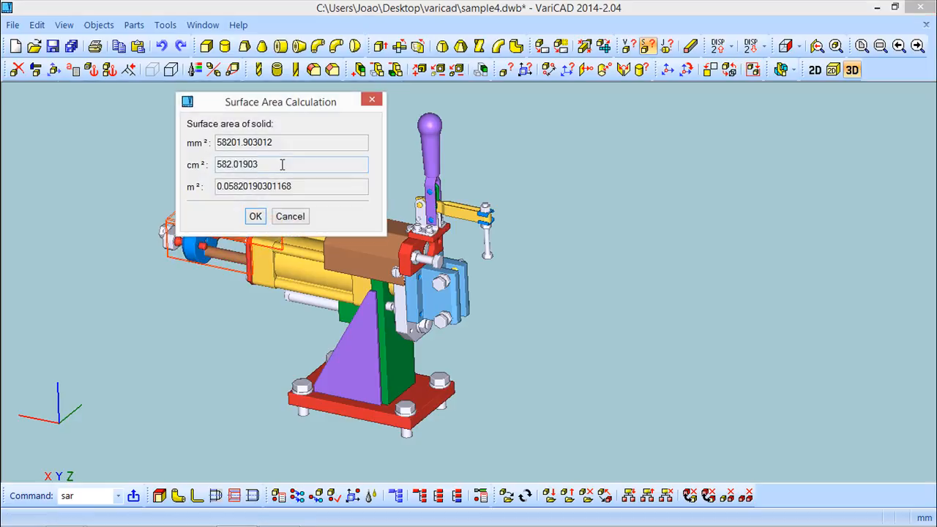
{"action": "left_click_drag", "start_coordinate": [271, 105], "coordinate": [422, 150]}
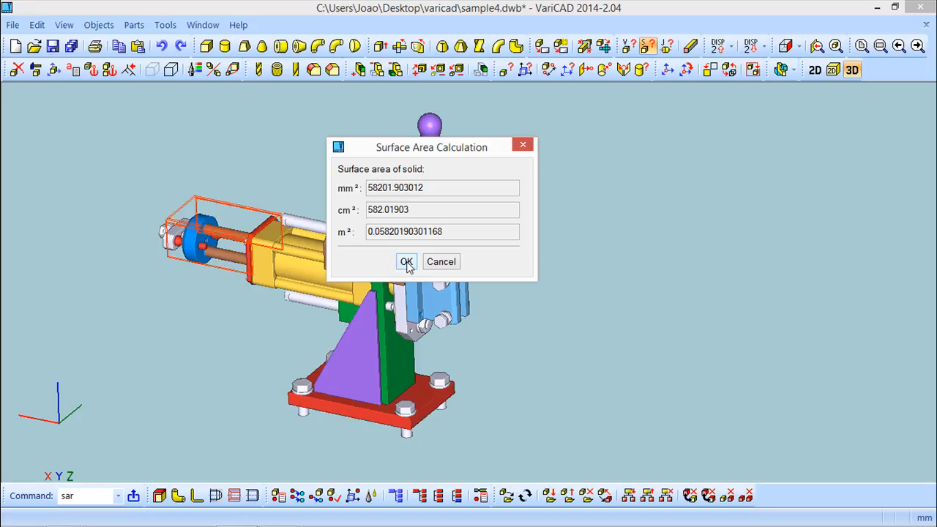
{"action": "left_click", "coordinate": [407, 262]}
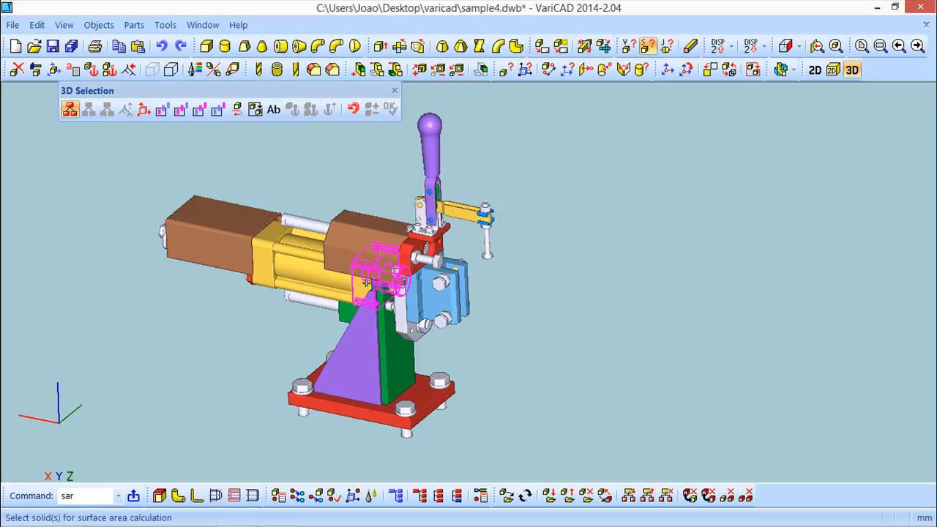
Start Moment of Inertia, keeping 'Axis of rotation surface' as the rotation axis definition
{"action": "left_click", "coordinate": [98, 25]}
{"action": "mouse_move", "coordinate": [137, 173]}
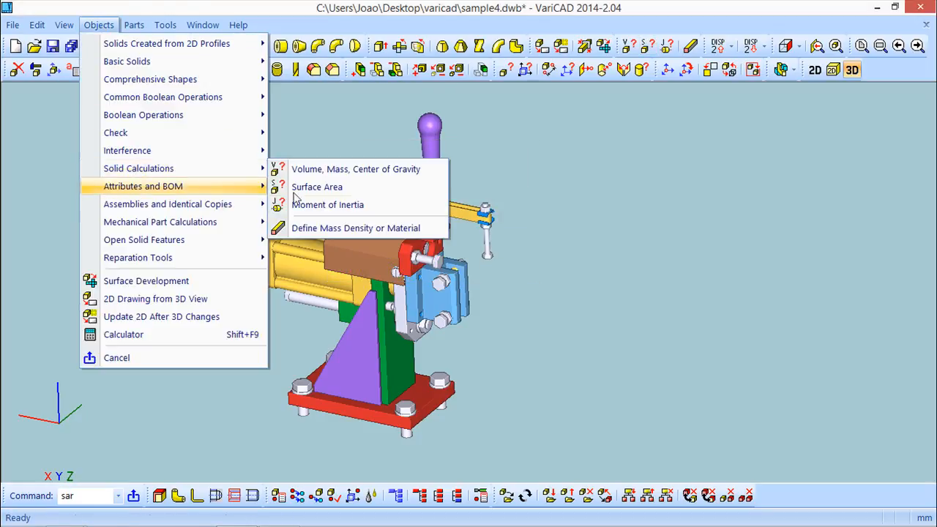
{"action": "left_click", "coordinate": [338, 208]}
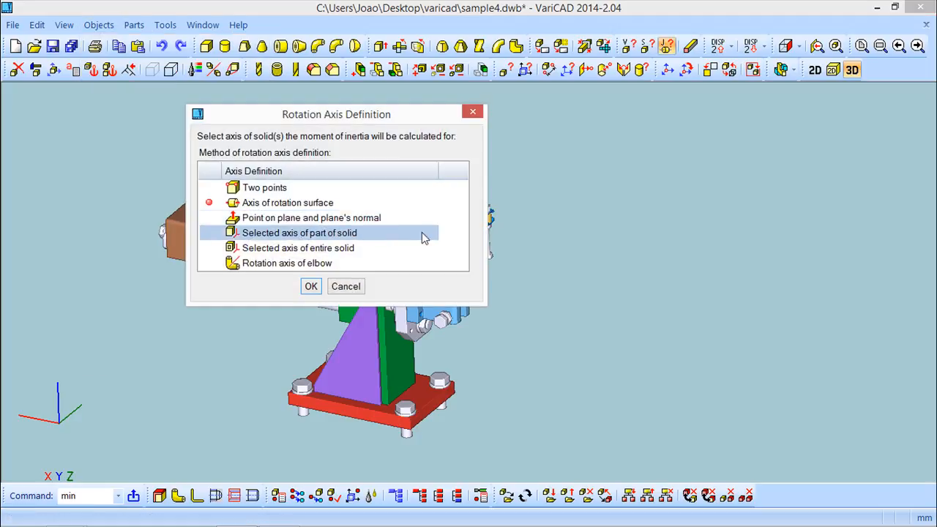
{"action": "left_click_drag", "start_coordinate": [382, 114], "coordinate": [732, 191]}
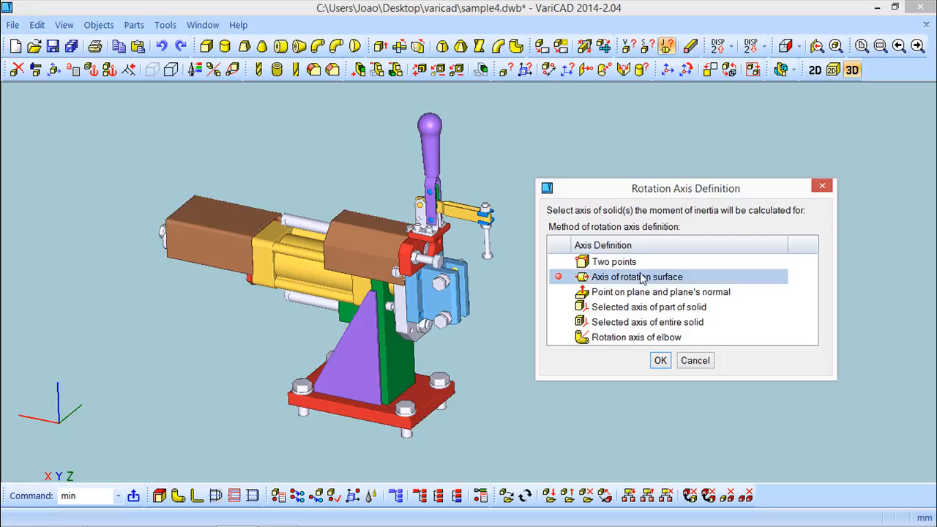
{"action": "left_click_drag", "start_coordinate": [650, 190], "coordinate": [657, 149]}
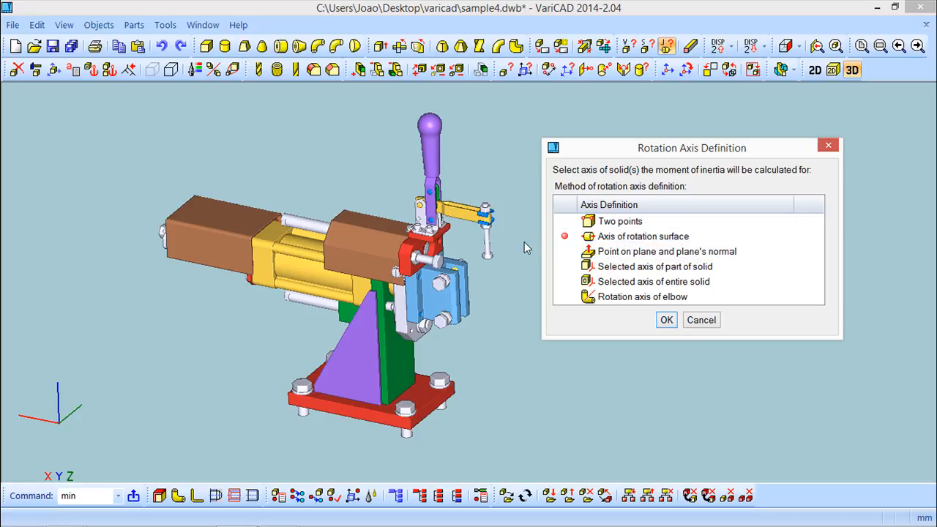
{"action": "left_click", "coordinate": [667, 324]}
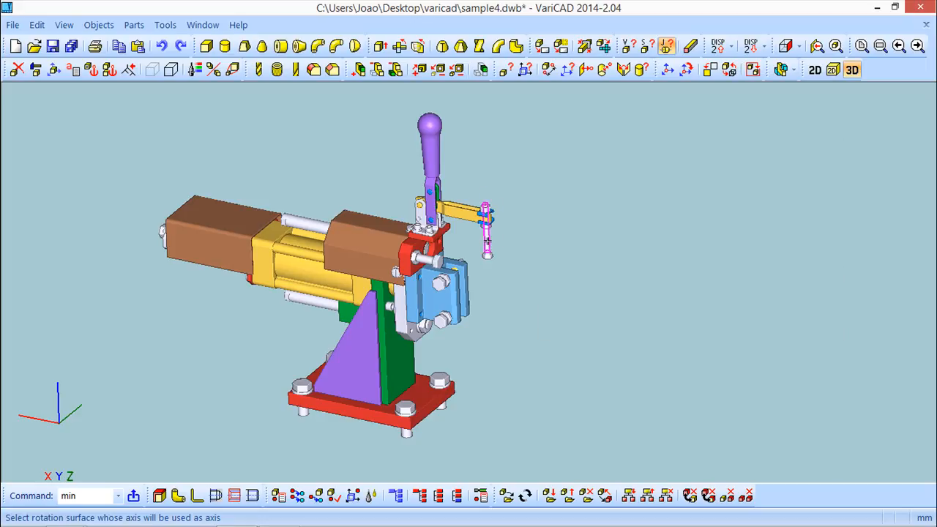
Compute the left brown box's moment of inertia about the spindle axis at aluminum density 2.71: 0.03672802414546 kg·m²
{"action": "left_click", "coordinate": [488, 242]}
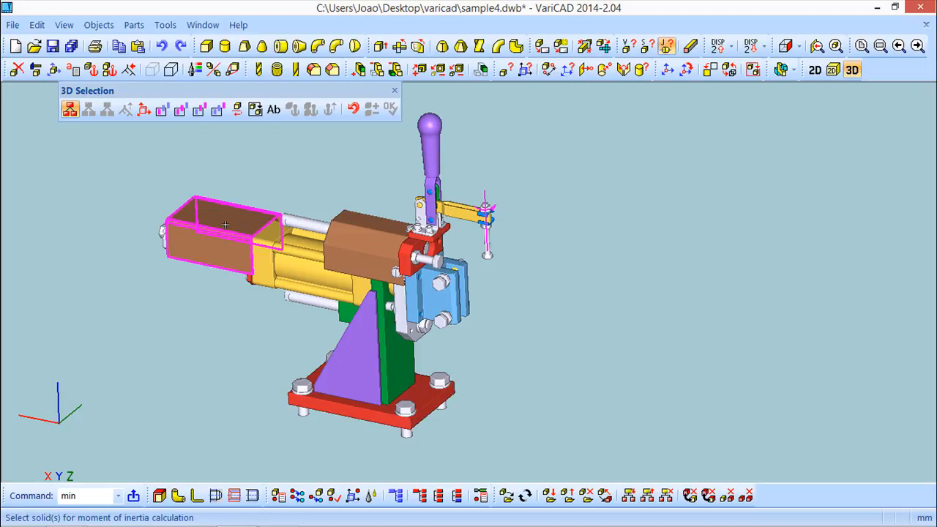
{"action": "left_click", "coordinate": [225, 225]}
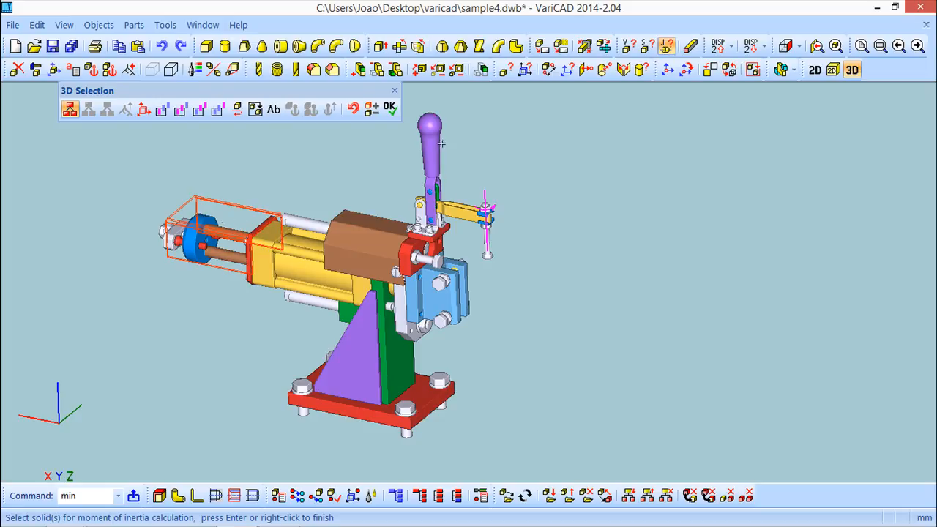
{"action": "left_click", "coordinate": [392, 110]}
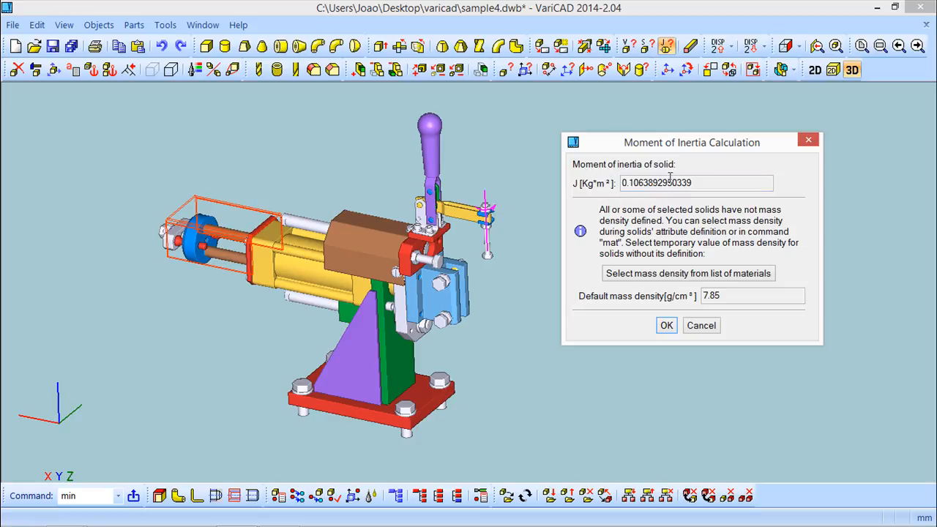
{"action": "left_click_drag", "start_coordinate": [696, 184], "coordinate": [619, 184]}
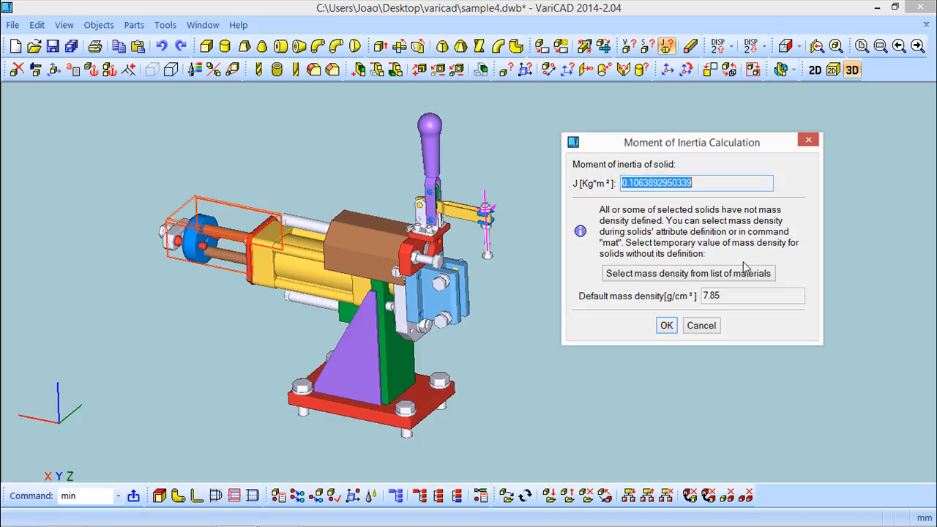
{"action": "left_click", "coordinate": [697, 278]}
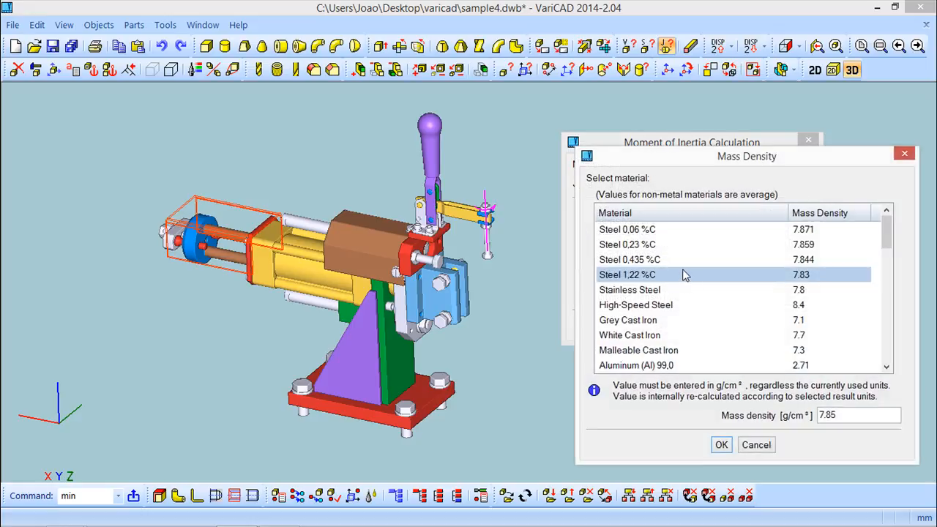
{"action": "left_click_drag", "start_coordinate": [716, 166], "coordinate": [685, 116]}
{"action": "double_click", "coordinate": [640, 324]}
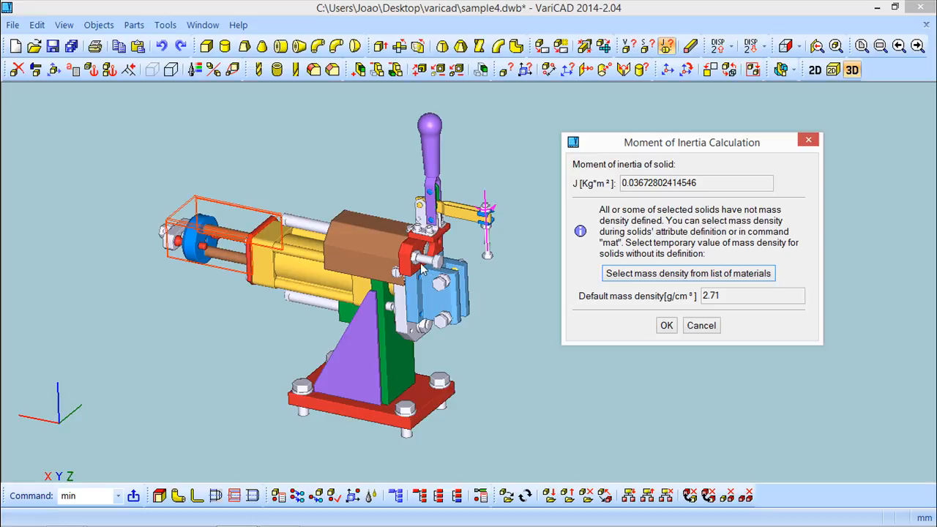
{"action": "left_click", "coordinate": [666, 325]}
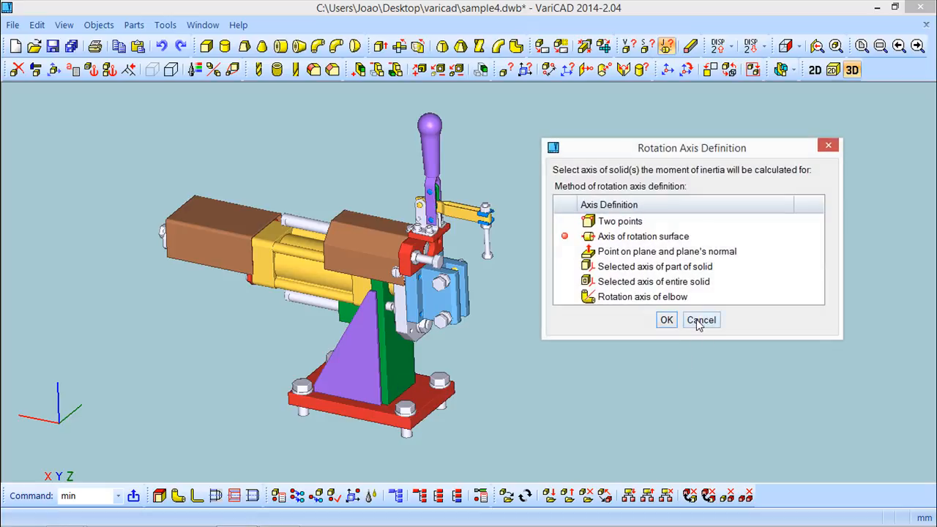
Cancel the repeated rotation-axis prompt and re-frame the clamp assembly in view
{"action": "left_click", "coordinate": [696, 320]}
{"action": "scroll", "coordinate": [502, 305], "scroll_direction": "down", "scroll_amount": 2}
{"action": "scroll", "coordinate": [502, 305], "scroll_direction": "up", "scroll_amount": 4}
{"action": "middle_click_drag", "start_coordinate": [486, 306], "coordinate": [605, 263]}
{"action": "scroll", "coordinate": [591, 274], "scroll_direction": "up", "scroll_amount": 4}
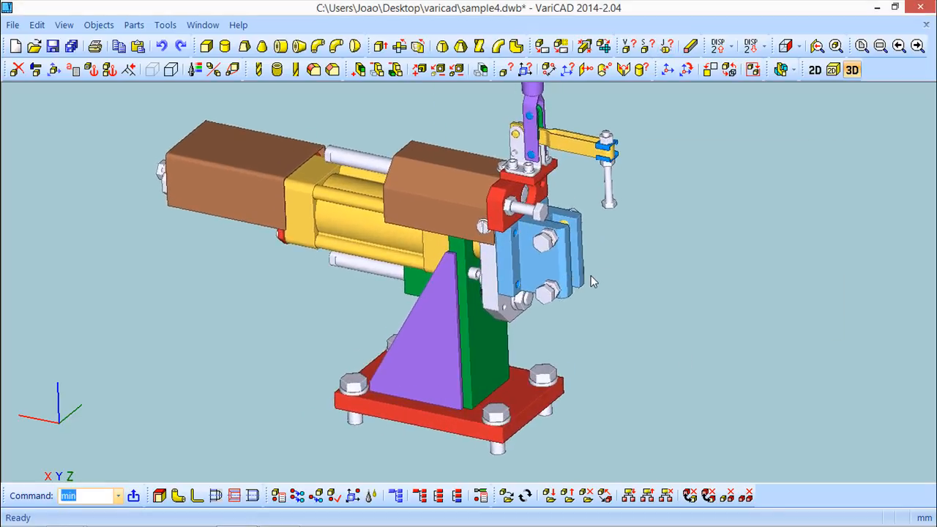